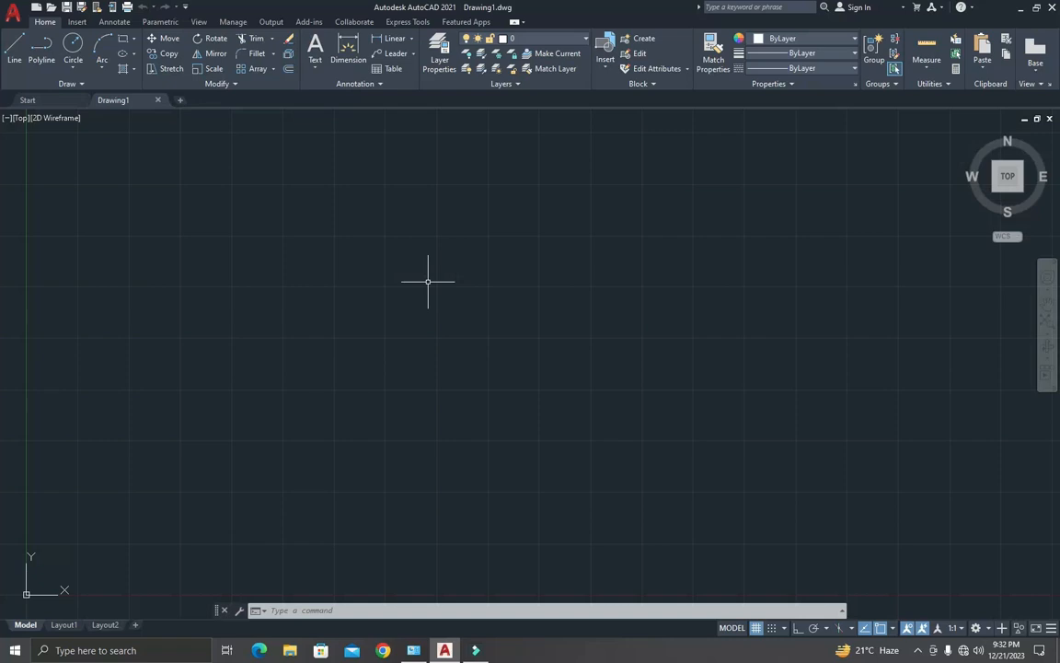
Step: Configure the drawing units to Architectural length with 0'-0" precision and an insertion scale of inches
{"action": "type", "text": "ln"}
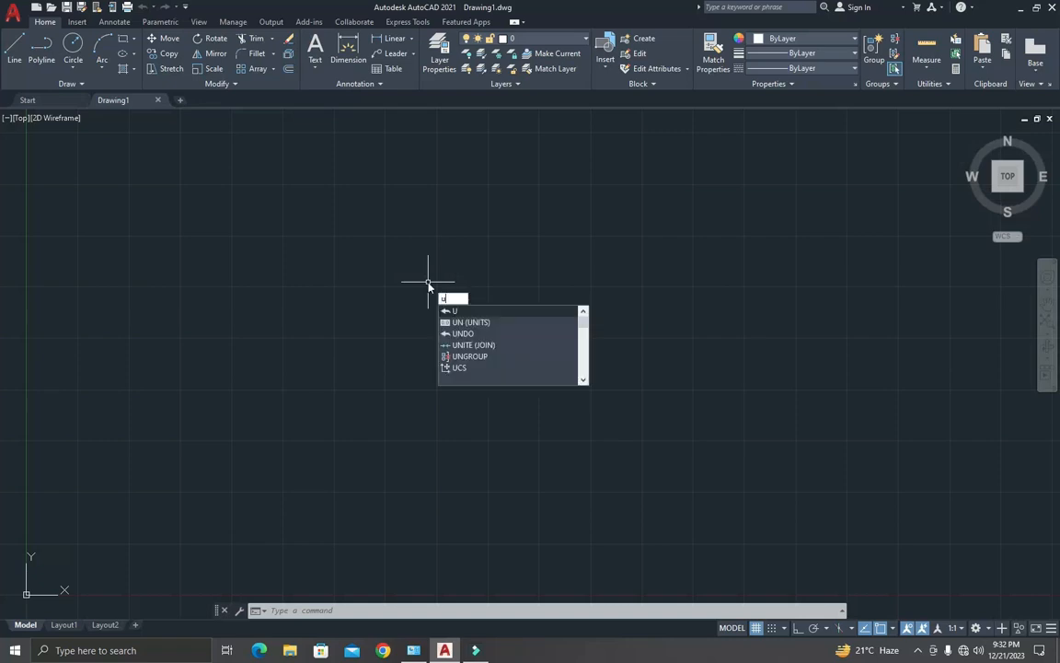
{"action": "key", "text": "Return"}
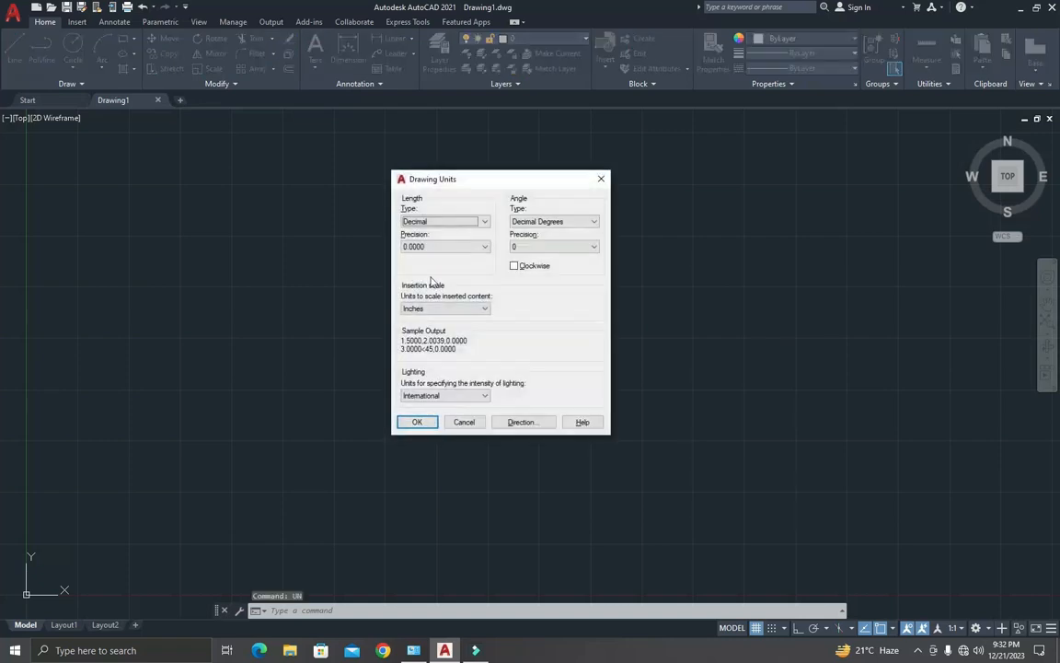
{"action": "left_click", "coordinate": [432, 222]}
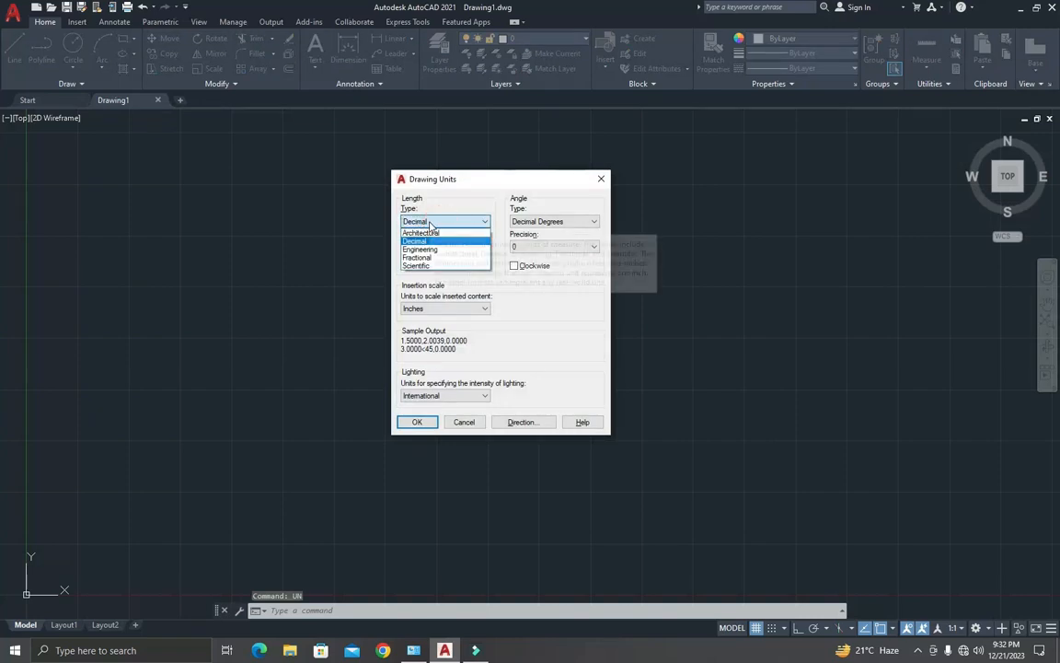
{"action": "left_click", "coordinate": [421, 232]}
{"action": "left_click", "coordinate": [428, 247]}
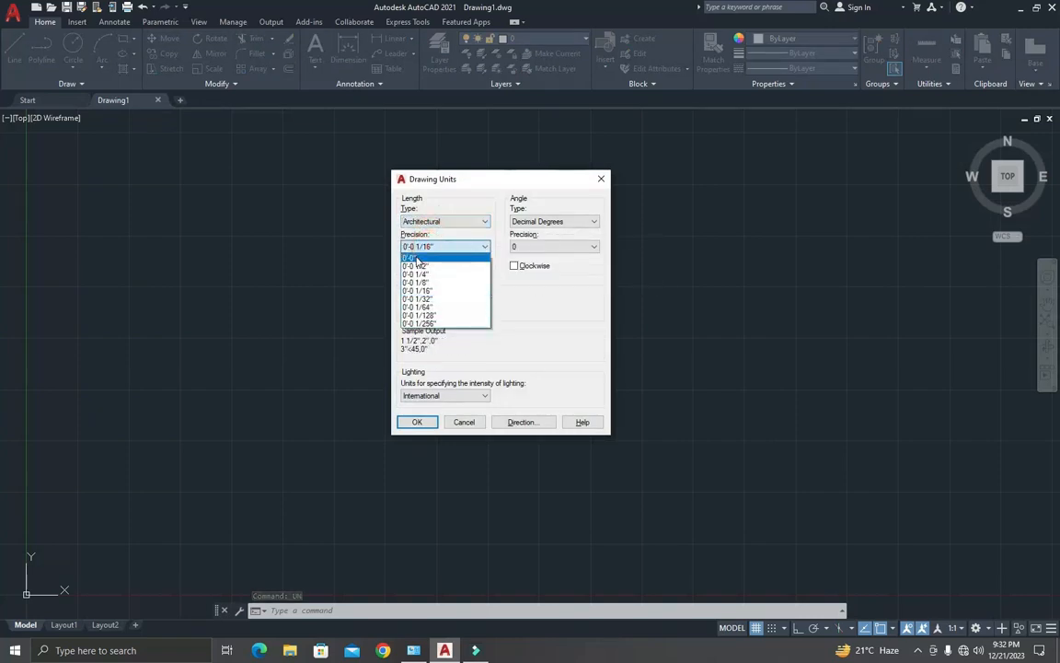
{"action": "left_click", "coordinate": [419, 257]}
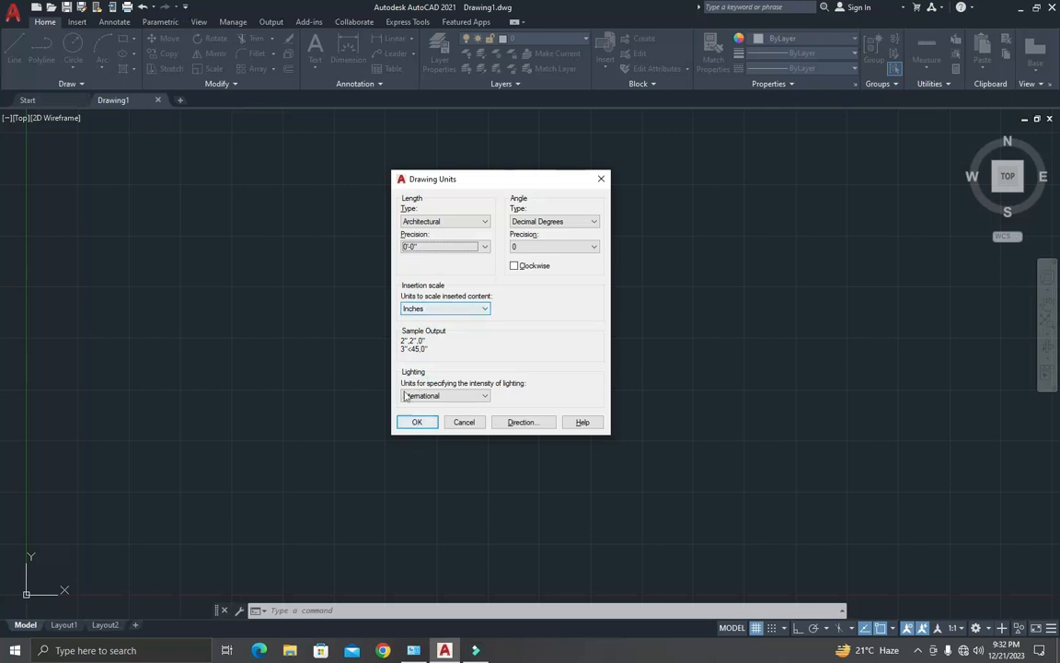
{"action": "left_click", "coordinate": [424, 308]}
{"action": "left_click", "coordinate": [420, 321]}
{"action": "left_click", "coordinate": [422, 422]}
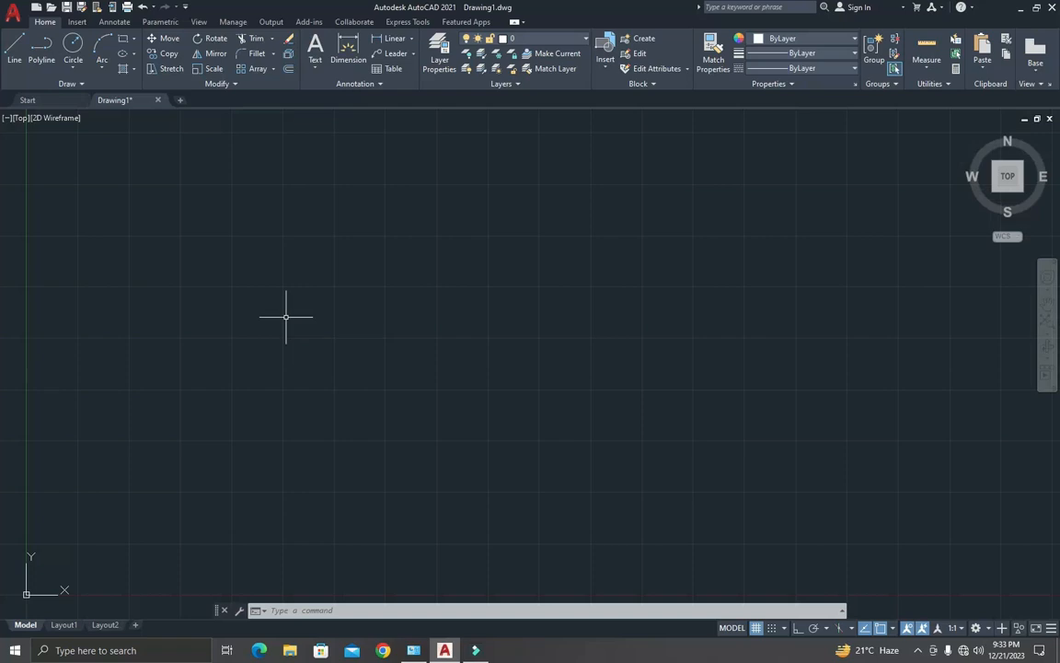
Step: Draw a 12' by 12' rectangle as the inner outline of the room
{"action": "type", "text": "REC"}
{"action": "key", "text": "Return"}
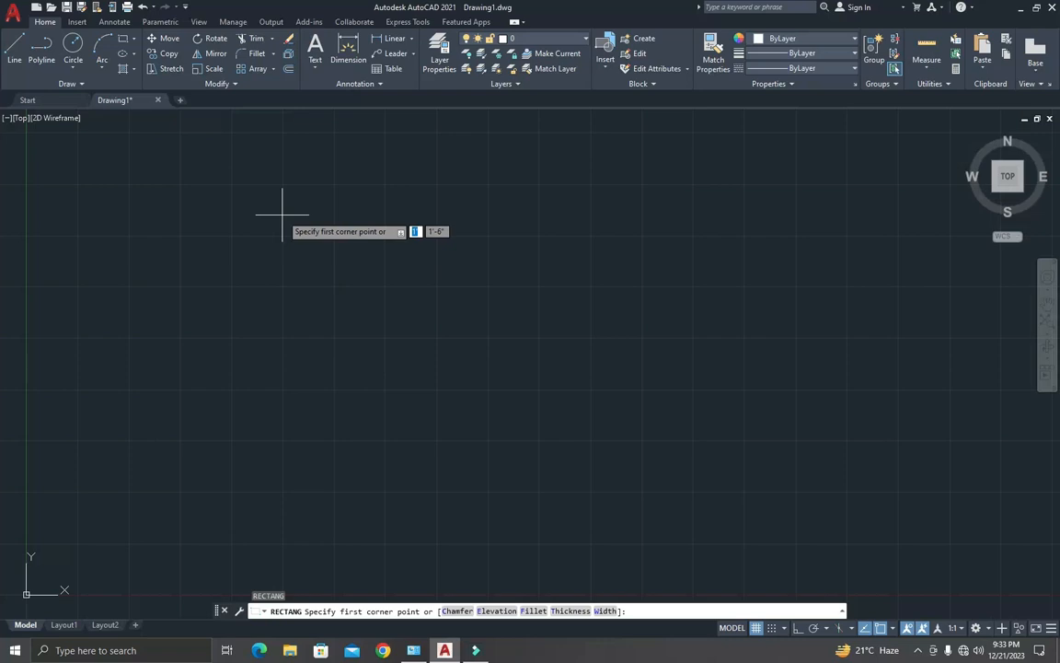
{"action": "left_click", "coordinate": [267, 166]}
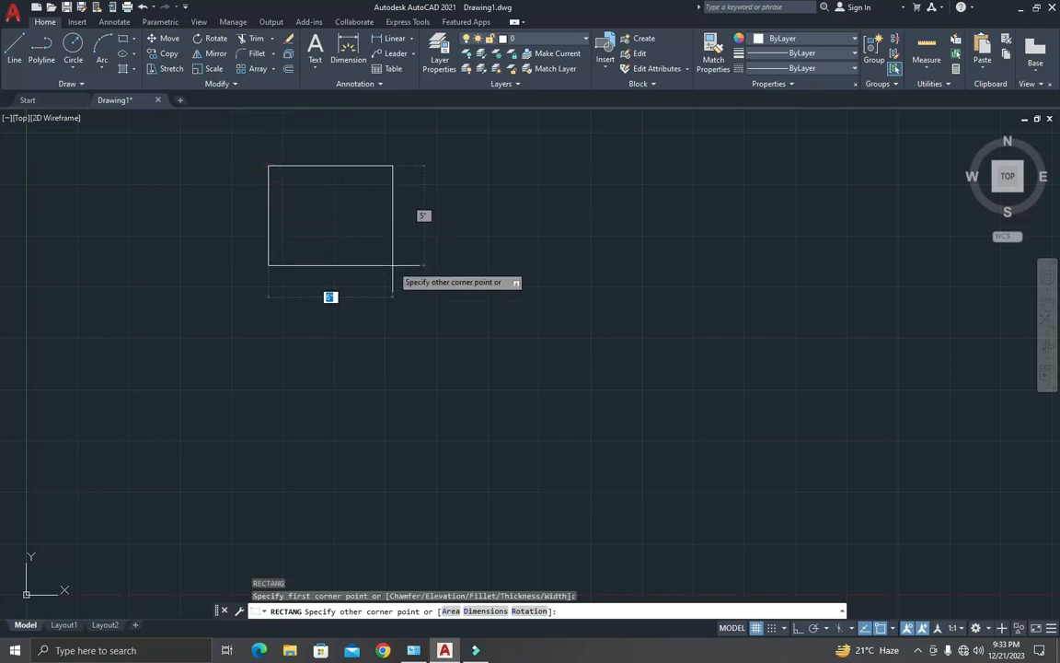
{"action": "type", "text": "12"}
{"action": "key", "text": "Tab"}
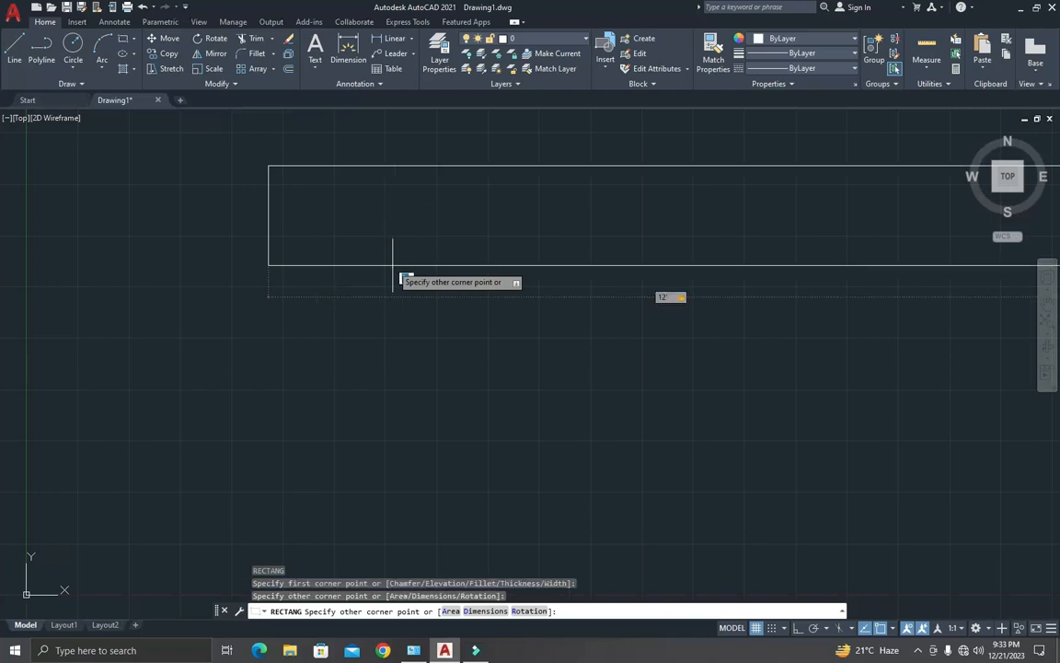
{"action": "type", "text": "12"}
{"action": "key", "text": "Return"}
{"action": "scroll", "coordinate": [442, 303], "scroll_direction": "down", "scroll_amount": 8}
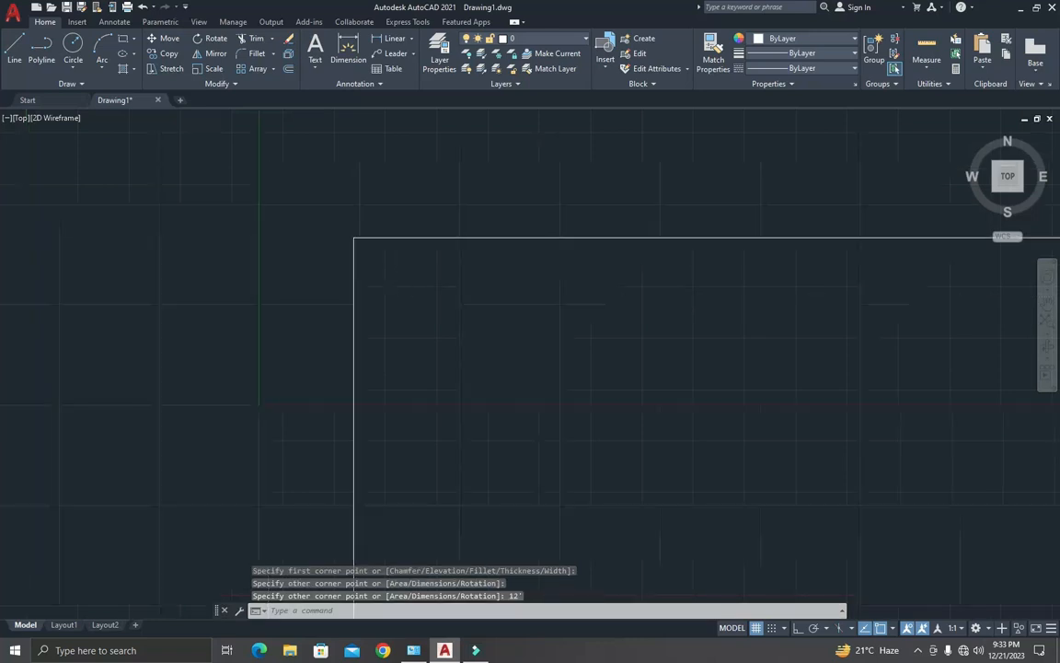
{"action": "scroll", "coordinate": [488, 341], "scroll_direction": "up", "scroll_amount": 4}
{"action": "scroll", "coordinate": [488, 341], "scroll_direction": "up", "scroll_amount": 2}
{"action": "key", "text": "Escape"}
{"action": "key", "text": "Escape"}
{"action": "key", "text": "Escape"}
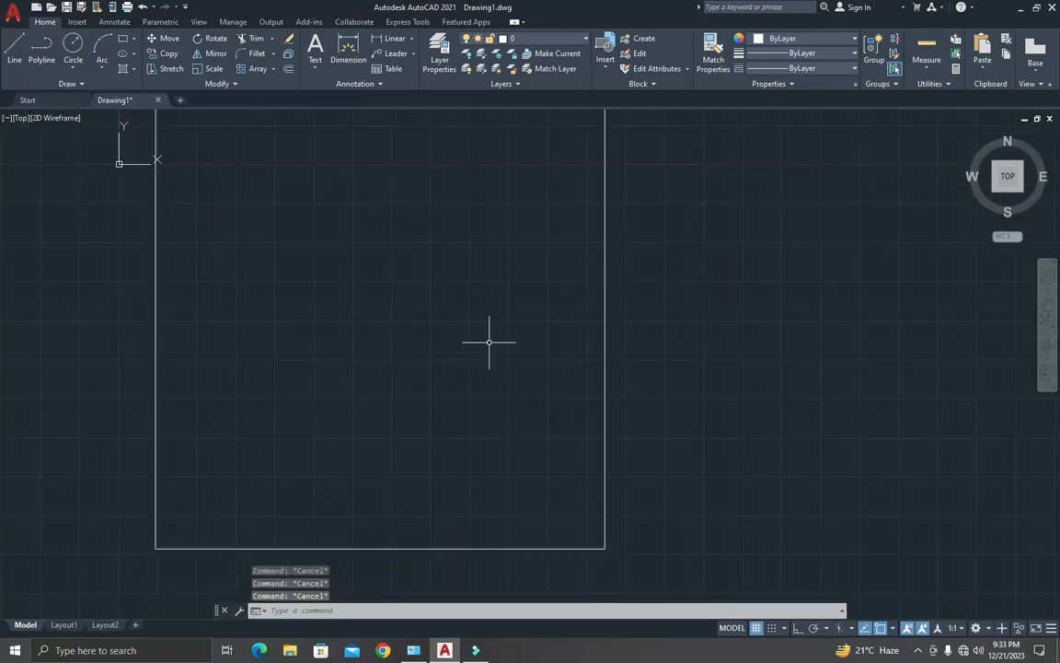
Step: Move the square room outline up and to the right, clear above the drawing's X axis
{"action": "type", "text": "m"}
{"action": "key", "text": "Return"}
{"action": "left_click", "coordinate": [650, 382]}
{"action": "left_click", "coordinate": [528, 332]}
{"action": "scroll", "coordinate": [552, 351], "scroll_direction": "down", "scroll_amount": 6}
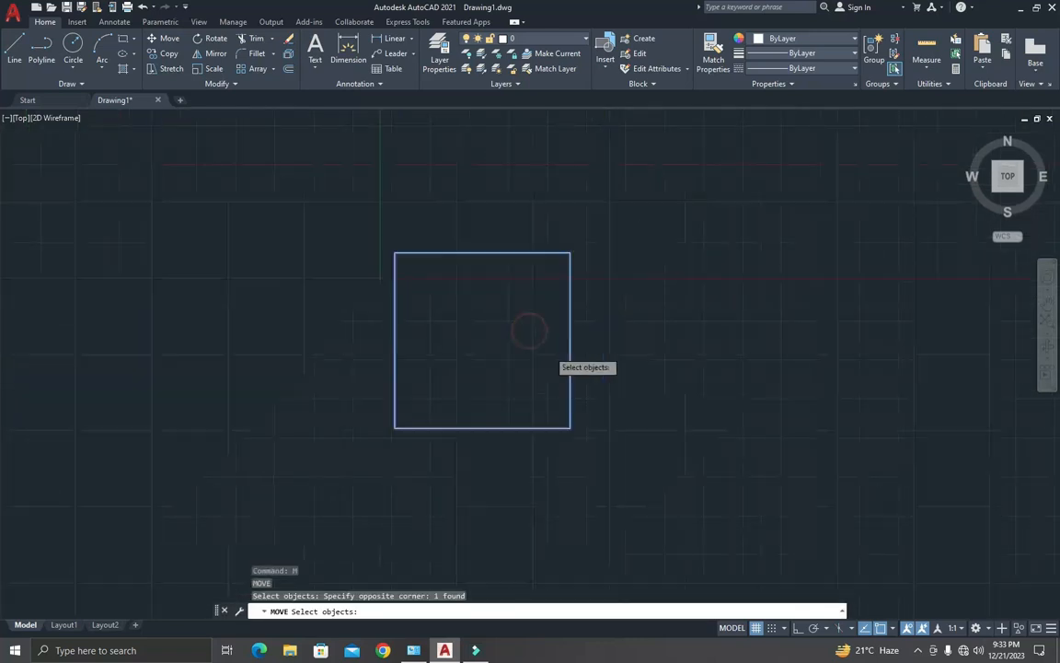
{"action": "left_click", "coordinate": [552, 352]}
{"action": "left_click", "coordinate": [651, 166]}
{"action": "key", "text": "Return"}
{"action": "left_click", "coordinate": [546, 341]}
{"action": "left_click", "coordinate": [625, 164]}
{"action": "scroll", "coordinate": [624, 152], "scroll_direction": "down", "scroll_amount": 2}
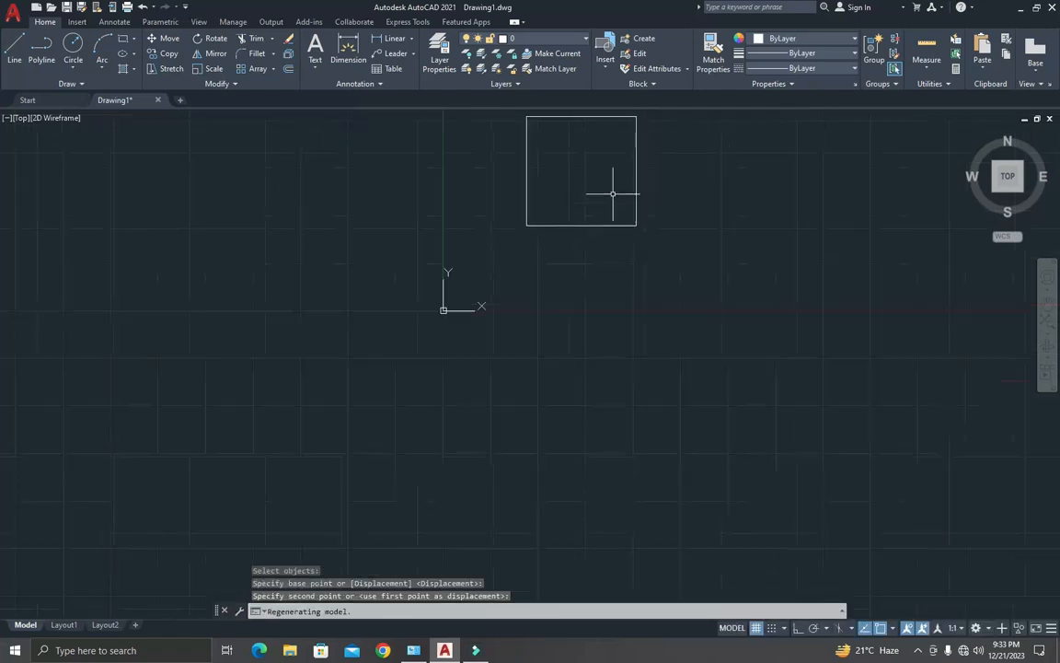
{"action": "scroll", "coordinate": [624, 148], "scroll_direction": "up", "scroll_amount": 6}
{"action": "scroll", "coordinate": [630, 182], "scroll_direction": "up", "scroll_amount": 2}
{"action": "scroll", "coordinate": [630, 183], "scroll_direction": "down", "scroll_amount": 2}
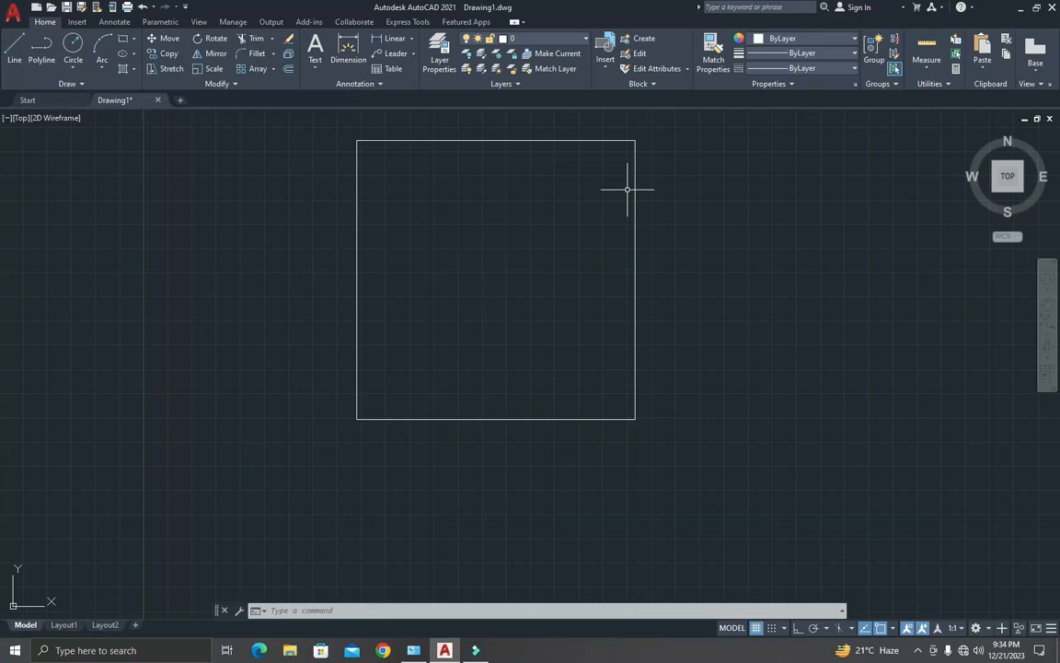
Step: Offset the room outline 6" outward to form the wall thickness
{"action": "type", "text": "o"}
{"action": "key", "text": "Return"}
{"action": "type", "text": "6"}
{"action": "key", "text": "Return"}
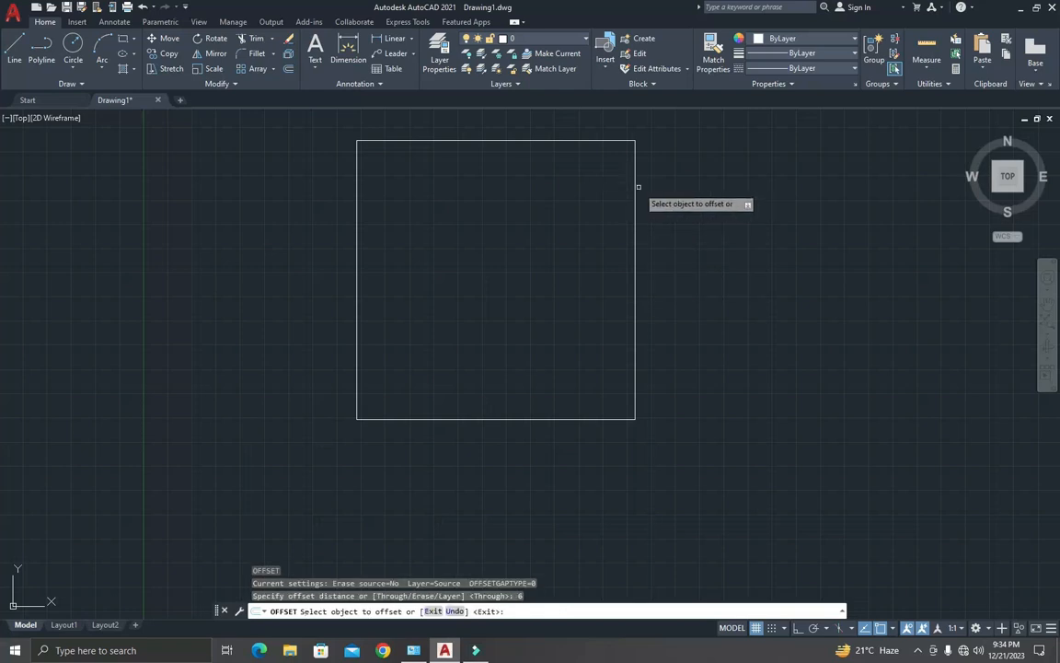
{"action": "left_click", "coordinate": [635, 187]}
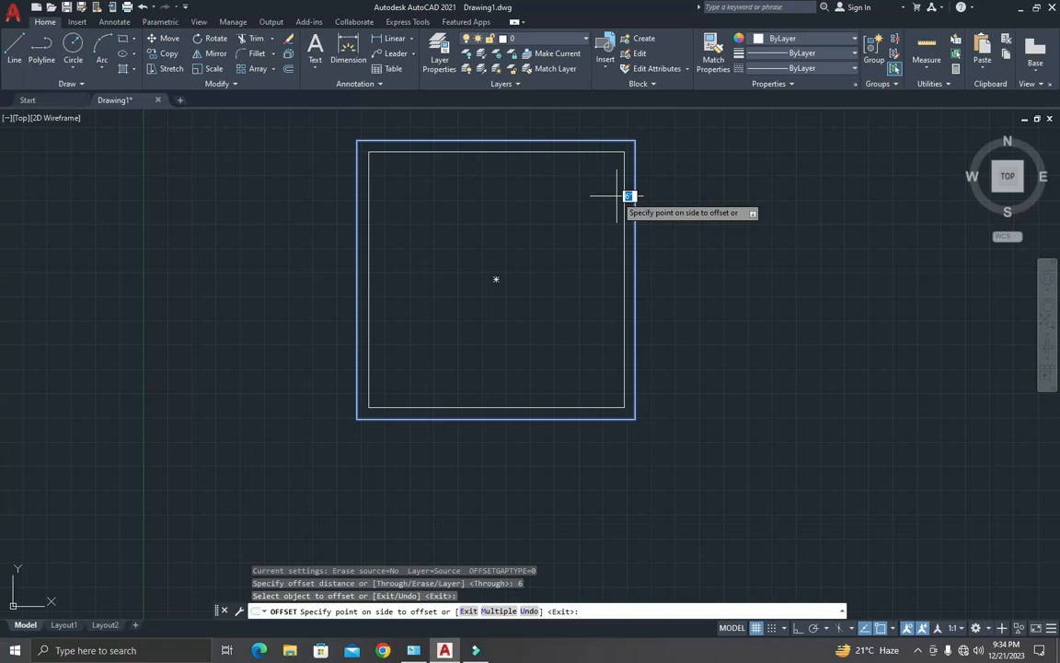
{"action": "left_click", "coordinate": [640, 176]}
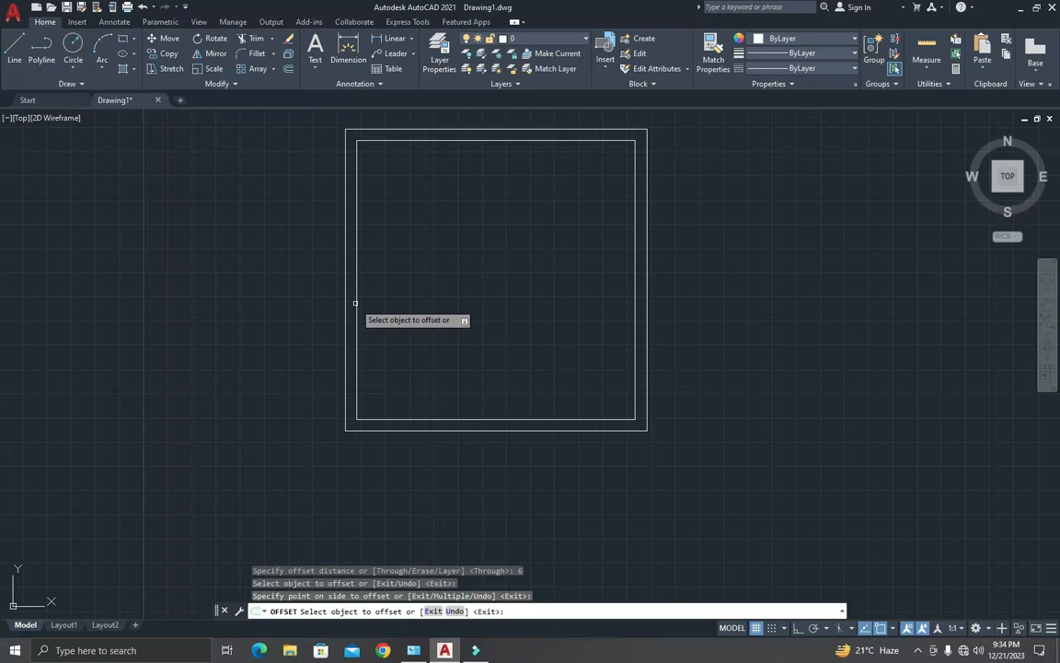
{"action": "key", "text": "Escape"}
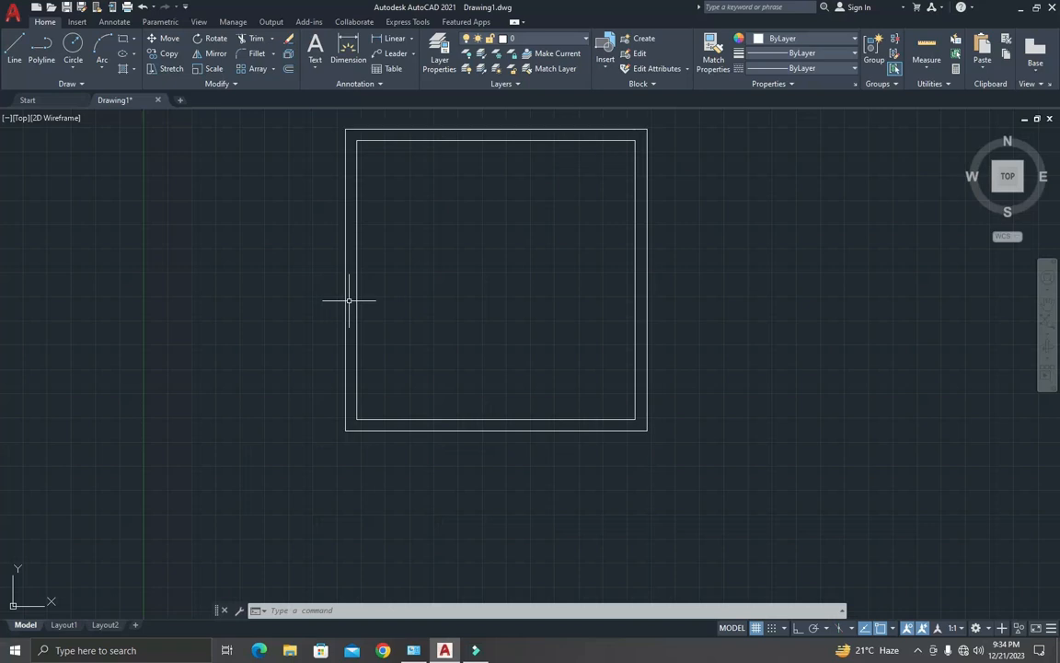
Step: Draw a vertical line across the bottom wall from the lower-left inner corner down to the outer wall line
{"action": "scroll", "coordinate": [387, 386], "scroll_direction": "up", "scroll_amount": 6}
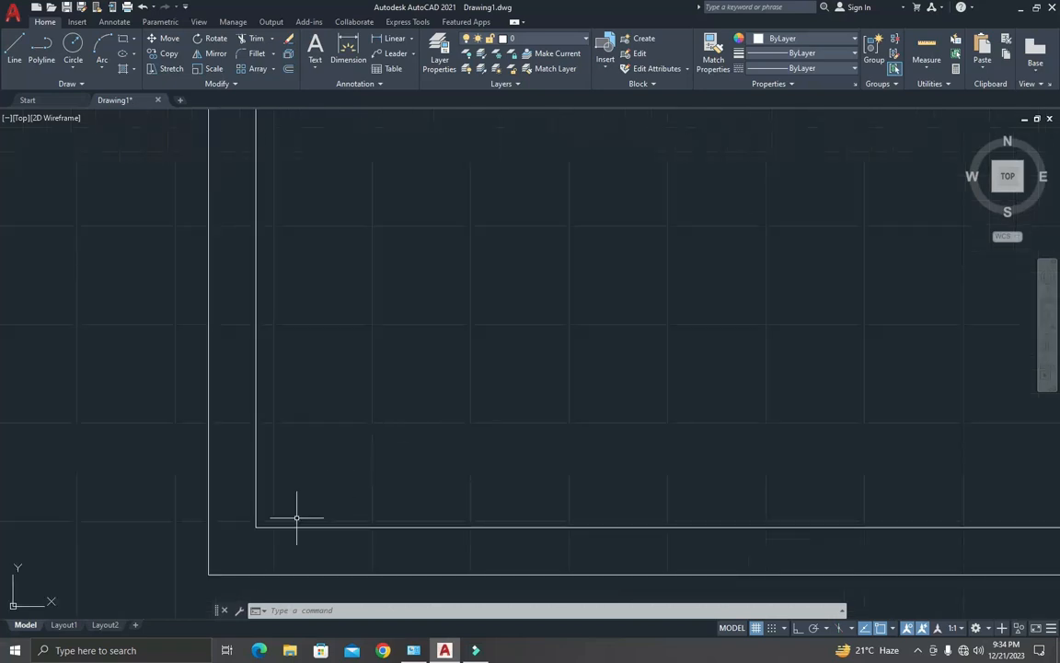
{"action": "scroll", "coordinate": [253, 562], "scroll_direction": "down", "scroll_amount": 5}
{"action": "scroll", "coordinate": [250, 561], "scroll_direction": "up", "scroll_amount": 4}
{"action": "key", "text": "Escape"}
{"action": "key", "text": "Escape"}
{"action": "key", "text": "Escape"}
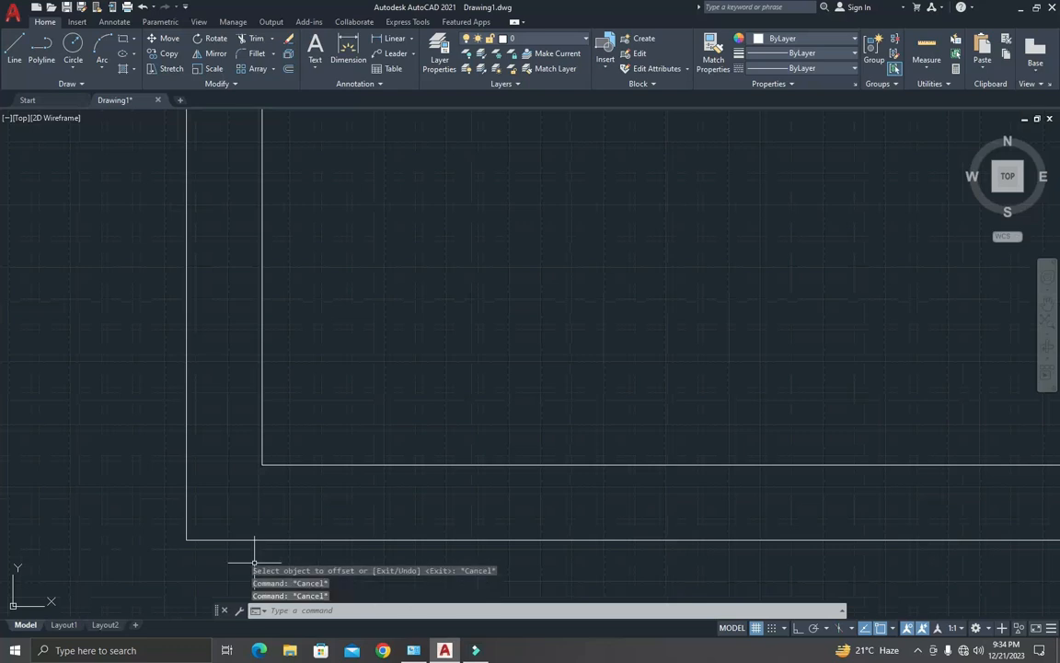
{"action": "type", "text": "l"}
{"action": "key", "text": "Return"}
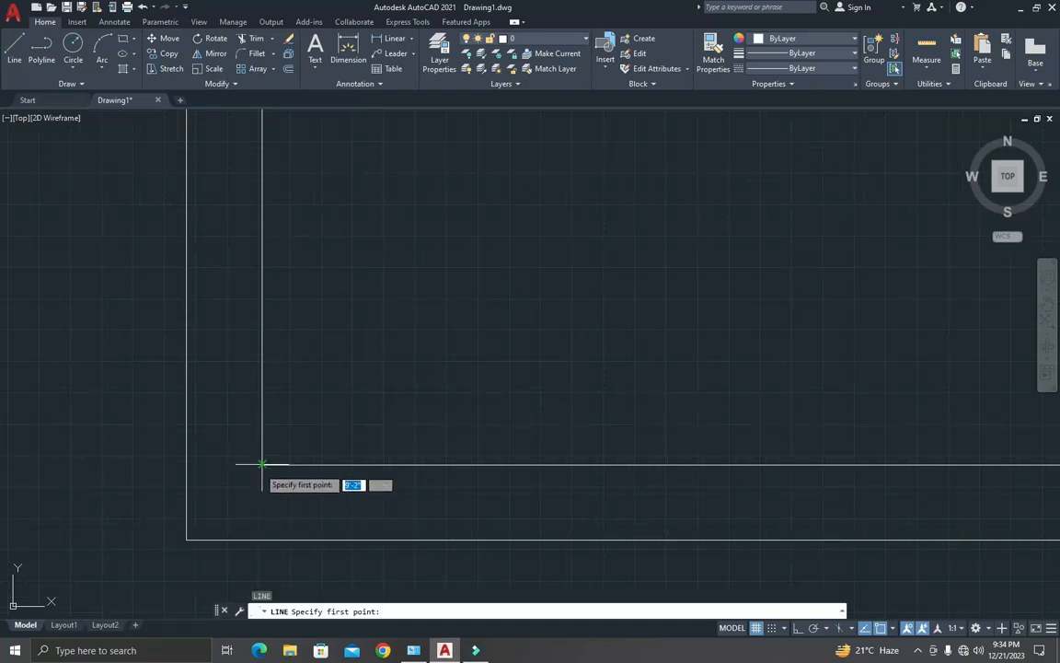
{"action": "left_click", "coordinate": [262, 465]}
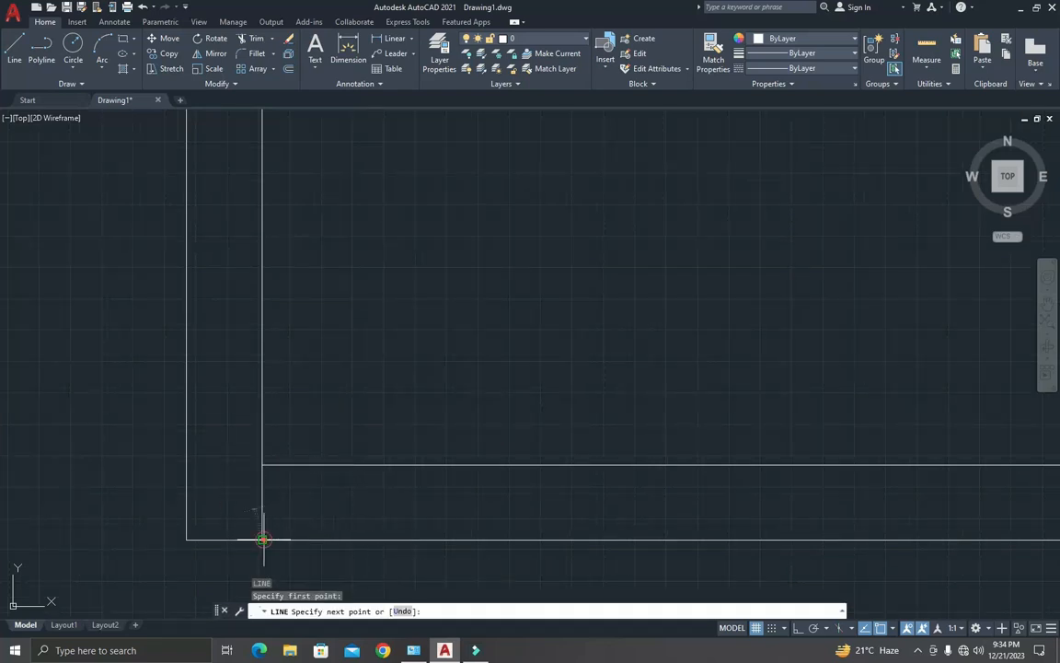
{"action": "left_click", "coordinate": [262, 539]}
{"action": "key", "text": "Escape"}
{"action": "key", "text": "Escape"}
{"action": "key", "text": "Escape"}
{"action": "key", "text": "Escape"}
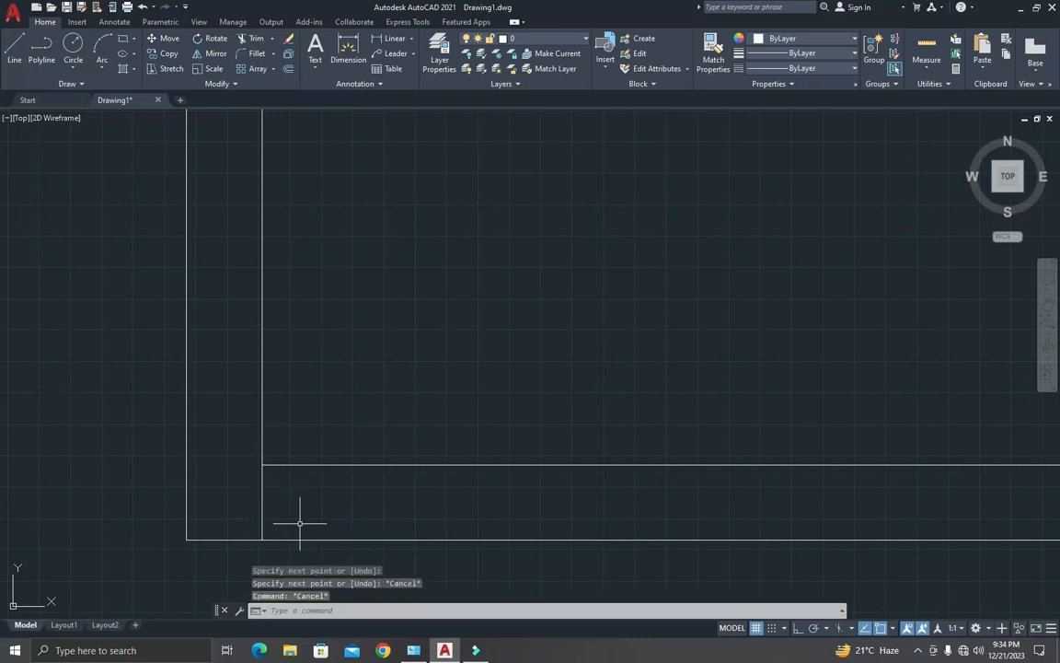
Step: Offset the short line across the bottom wall 3" to the right for the first door jamb
{"action": "type", "text": "o"}
{"action": "key", "text": "Return"}
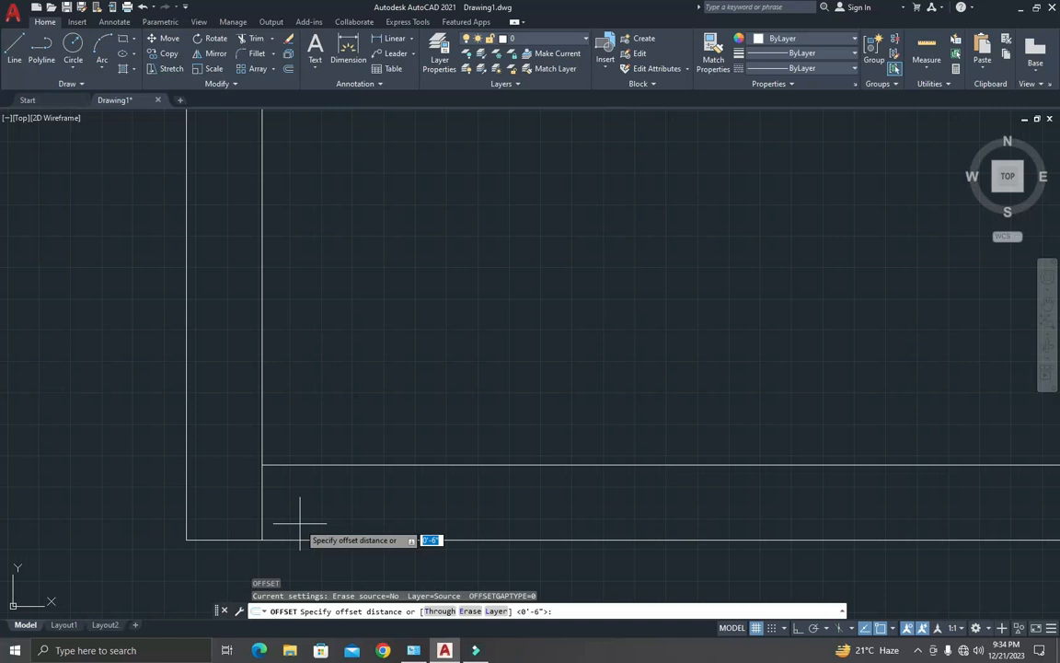
{"action": "type", "text": "3"}
{"action": "key", "text": "Return"}
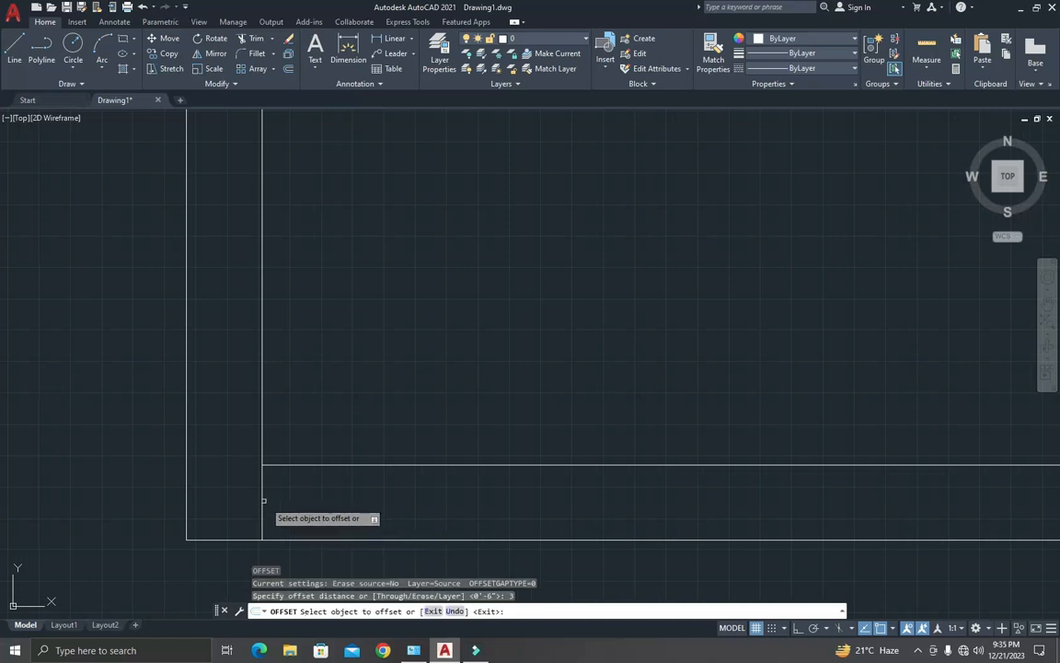
{"action": "left_click", "coordinate": [261, 485]}
{"action": "left_click", "coordinate": [327, 489]}
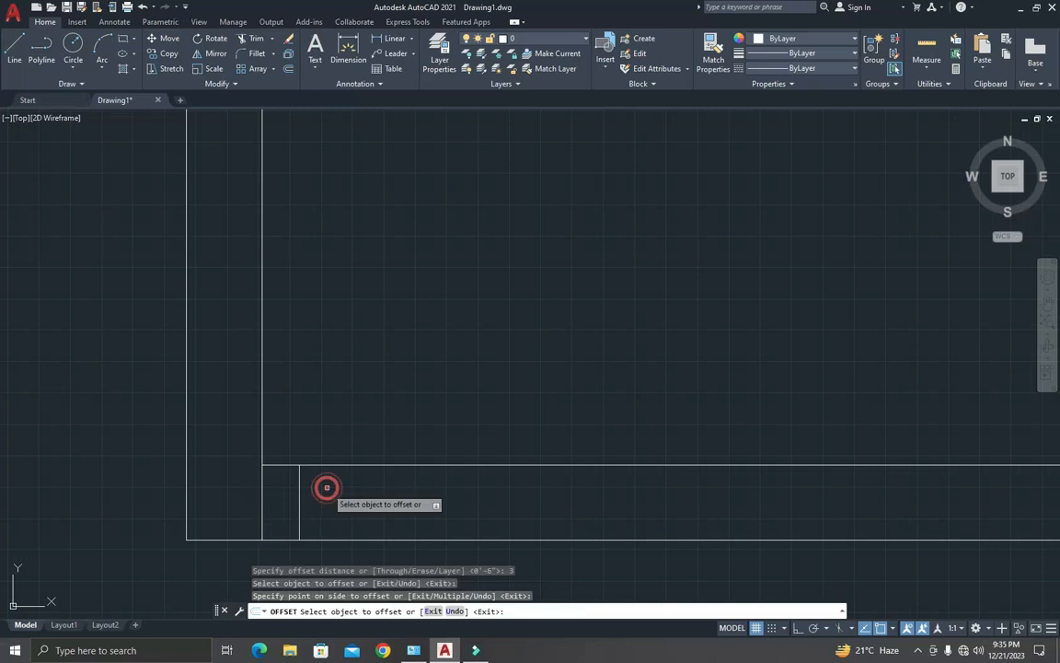
{"action": "key", "text": "Escape"}
Step: Offset the first jamb line 3'6" to the right to mark the width of the door opening
{"action": "type", "text": "o"}
{"action": "key", "text": "Return"}
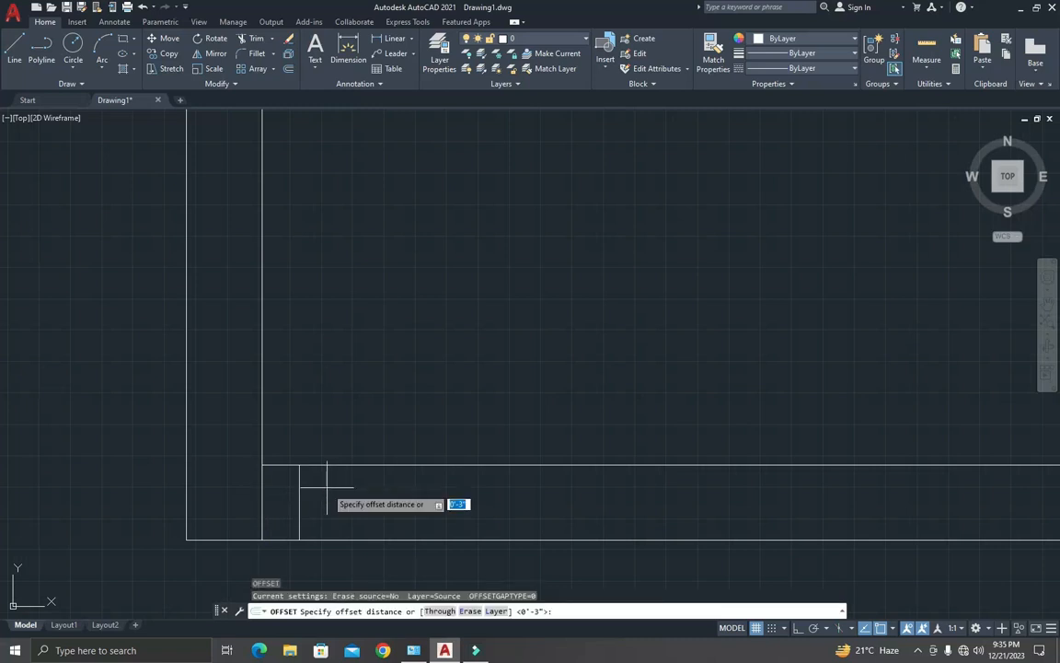
{"action": "type", "text": "3'6"}
{"action": "key", "text": "Return"}
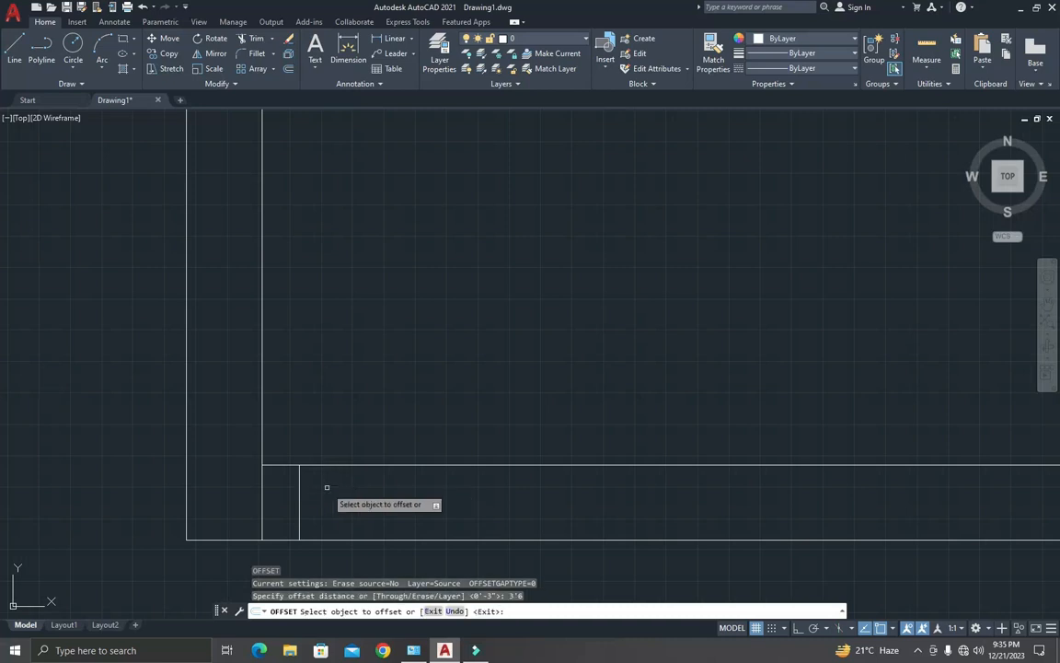
{"action": "left_click", "coordinate": [299, 493]}
{"action": "left_click", "coordinate": [429, 496]}
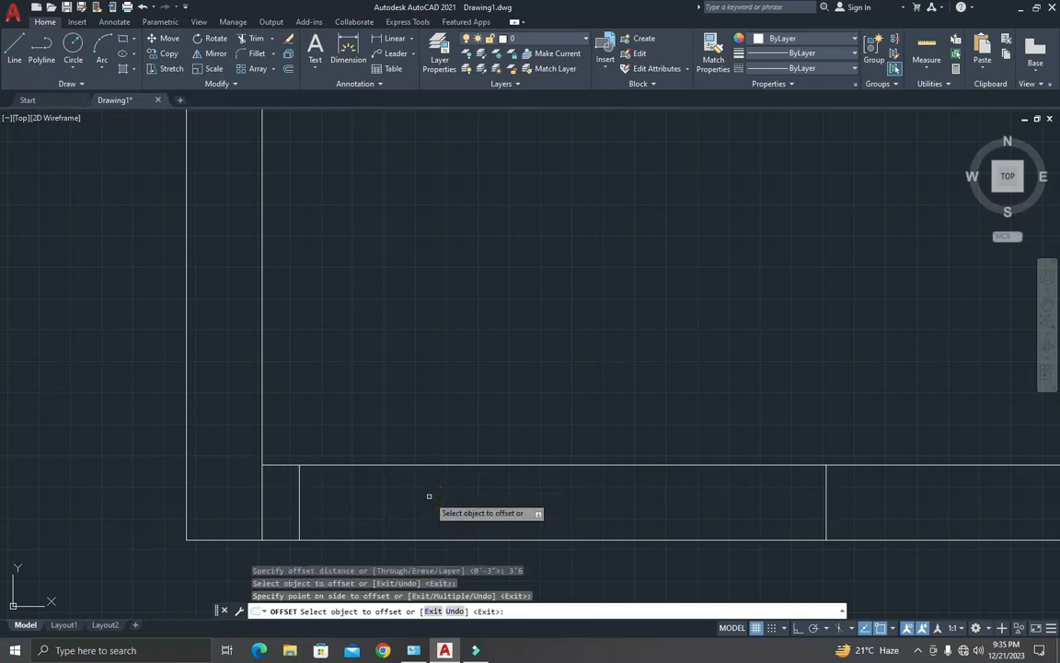
{"action": "scroll", "coordinate": [460, 502], "scroll_direction": "down", "scroll_amount": 2}
{"action": "scroll", "coordinate": [591, 516], "scroll_direction": "up", "scroll_amount": 2}
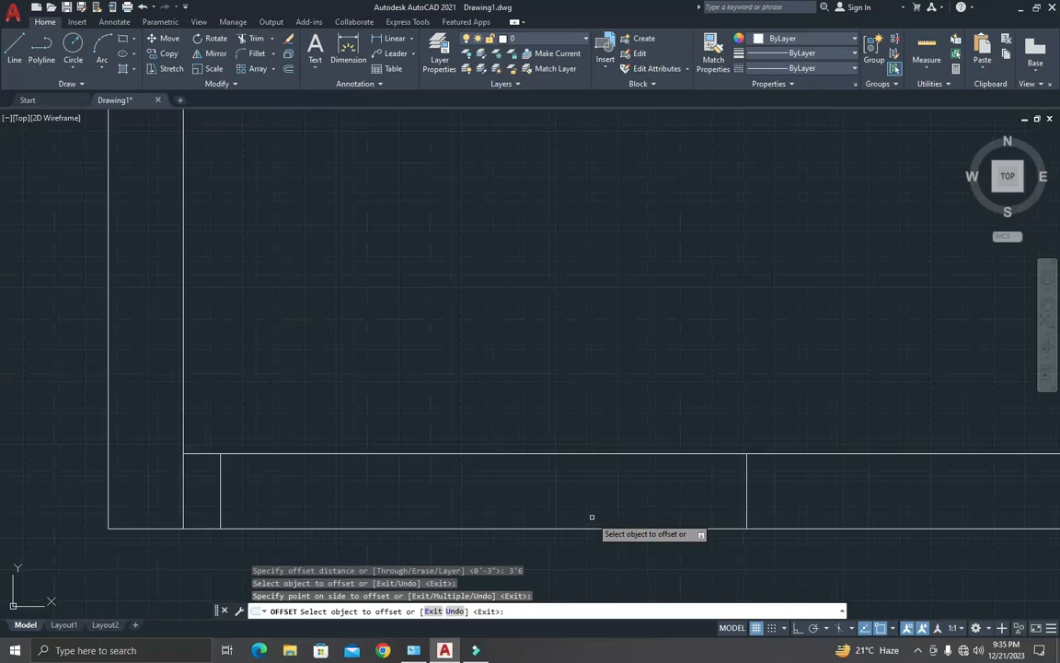
{"action": "key", "text": "Escape"}
Step: Offset the jamb line at the far side of the door opening 3" to the right
{"action": "key", "text": "Return"}
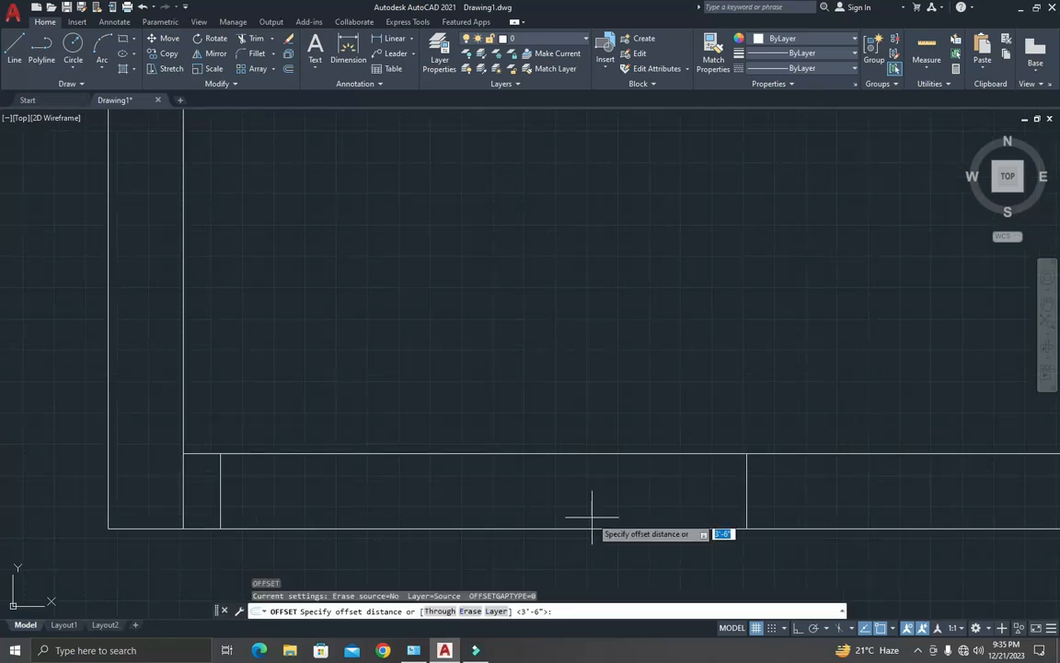
{"action": "type", "text": "3"}
{"action": "key", "text": "Return"}
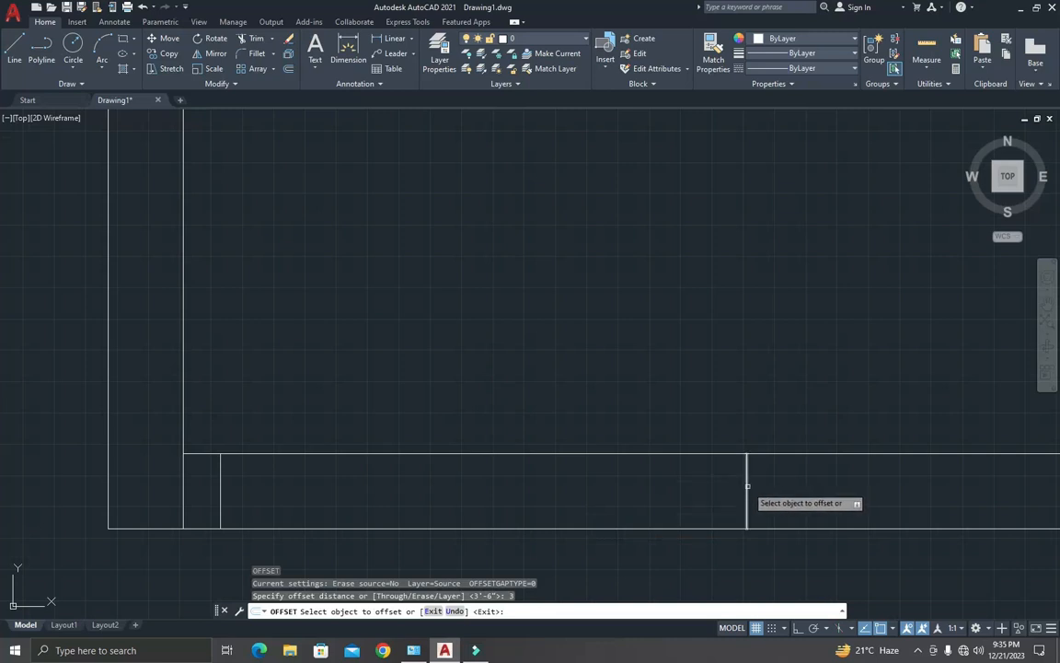
{"action": "left_click", "coordinate": [746, 486]}
{"action": "left_click", "coordinate": [785, 479]}
{"action": "key", "text": "Escape"}
{"action": "scroll", "coordinate": [691, 485], "scroll_direction": "down", "scroll_amount": 2}
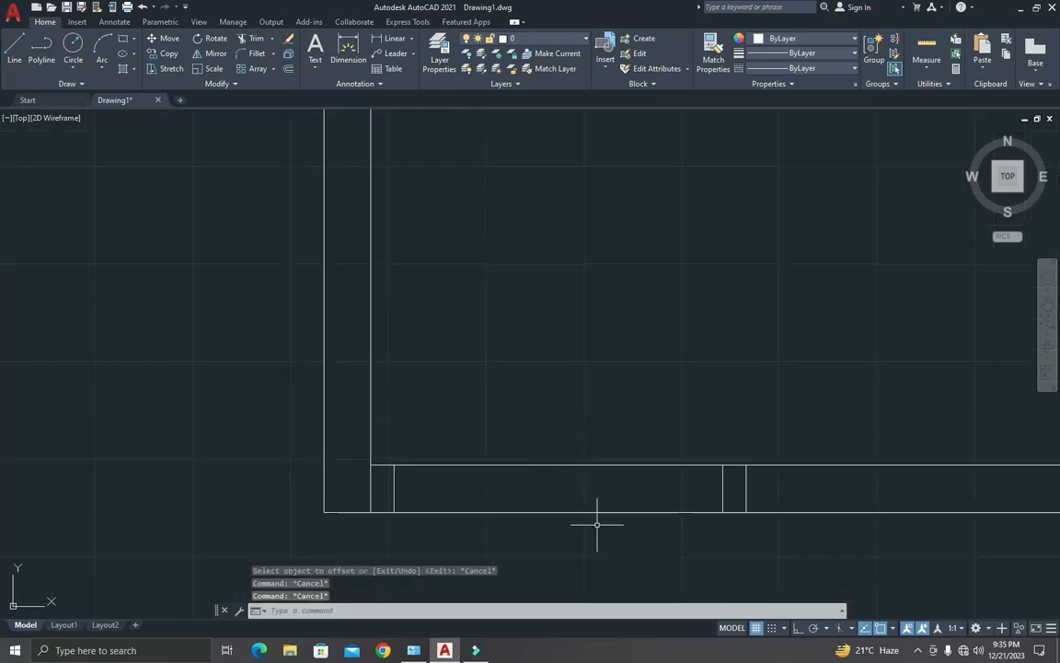
Step: Trim both bottom wall lines between the two inner jamb lines to cut the door opening
{"action": "type", "text": "tr"}
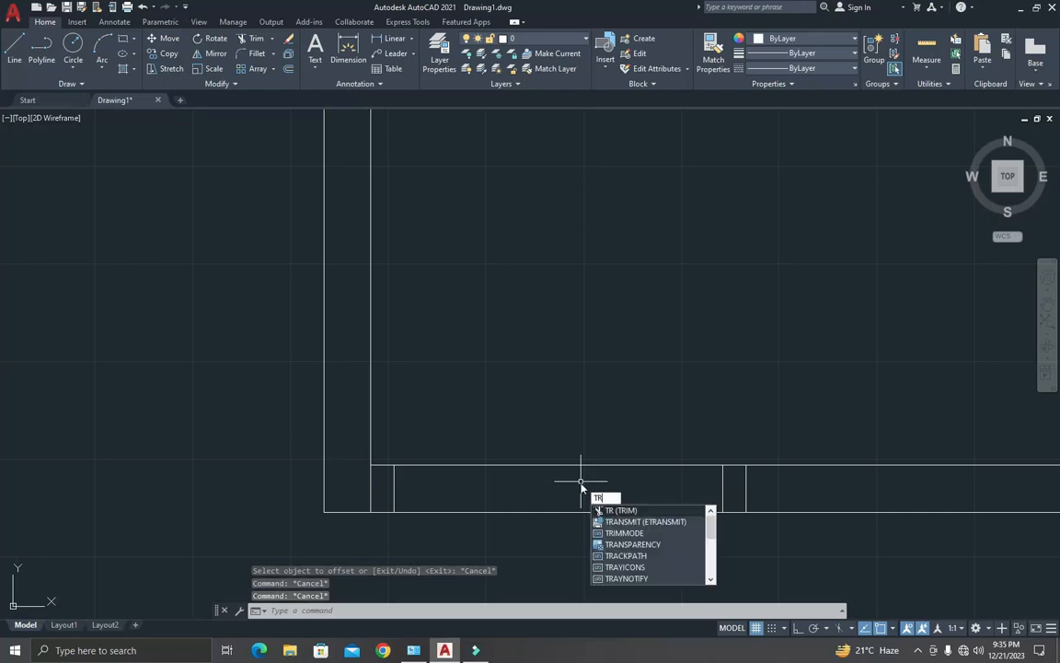
{"action": "key", "text": "Return"}
{"action": "left_click_drag", "start_coordinate": [606, 545], "coordinate": [535, 414]}
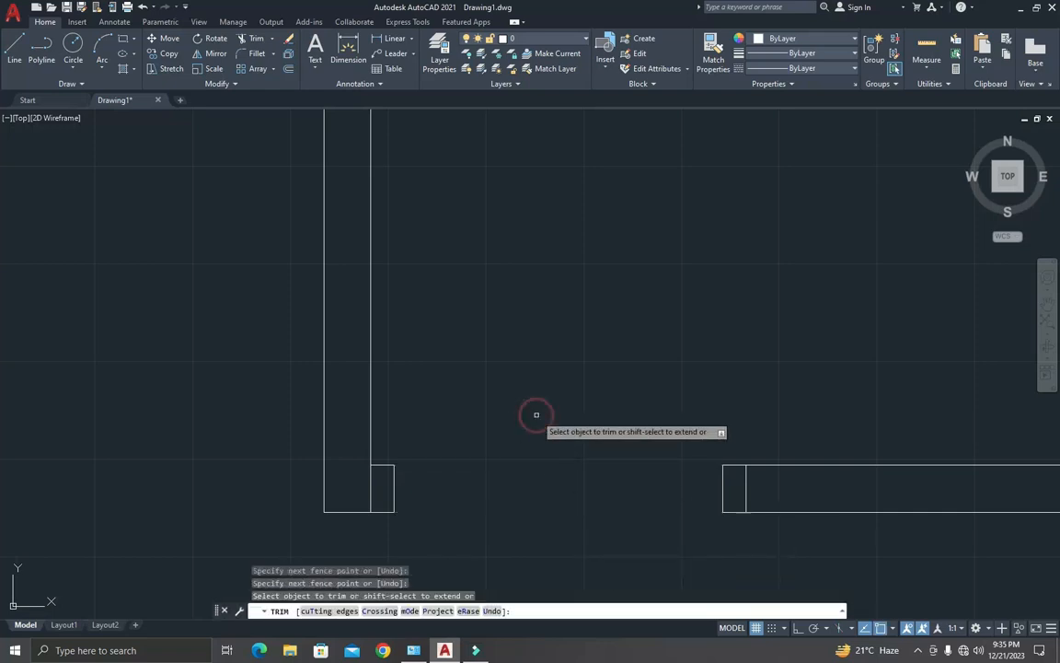
{"action": "key", "text": "Escape"}
{"action": "key", "text": "Escape"}
{"action": "key", "text": "Escape"}
{"action": "key", "text": "Escape"}
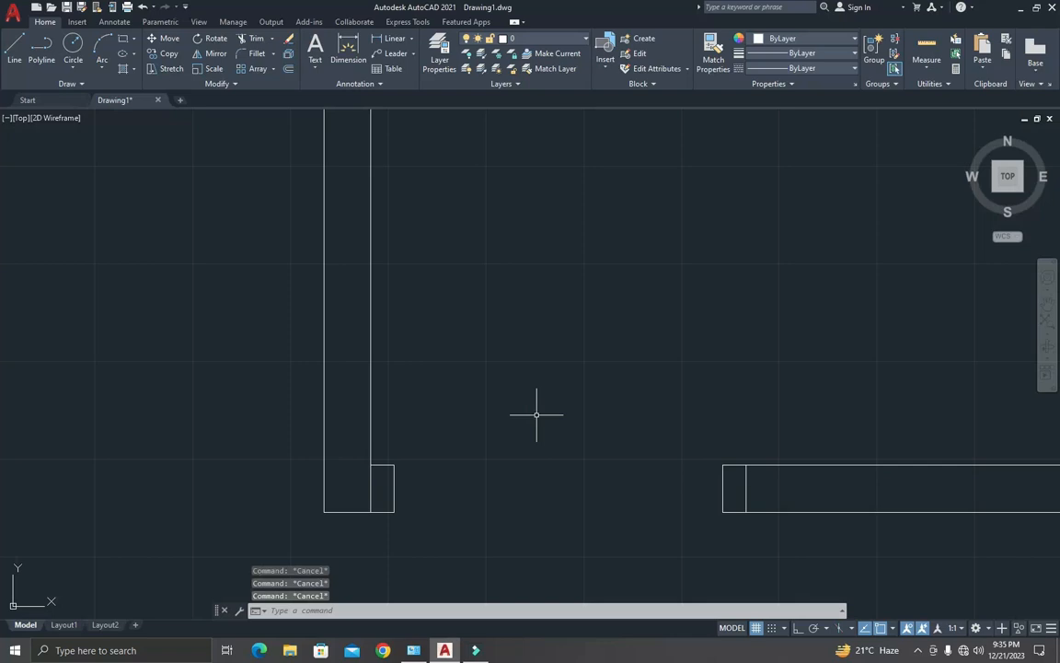
{"action": "type", "text": "l"}
{"action": "key", "text": "Return"}
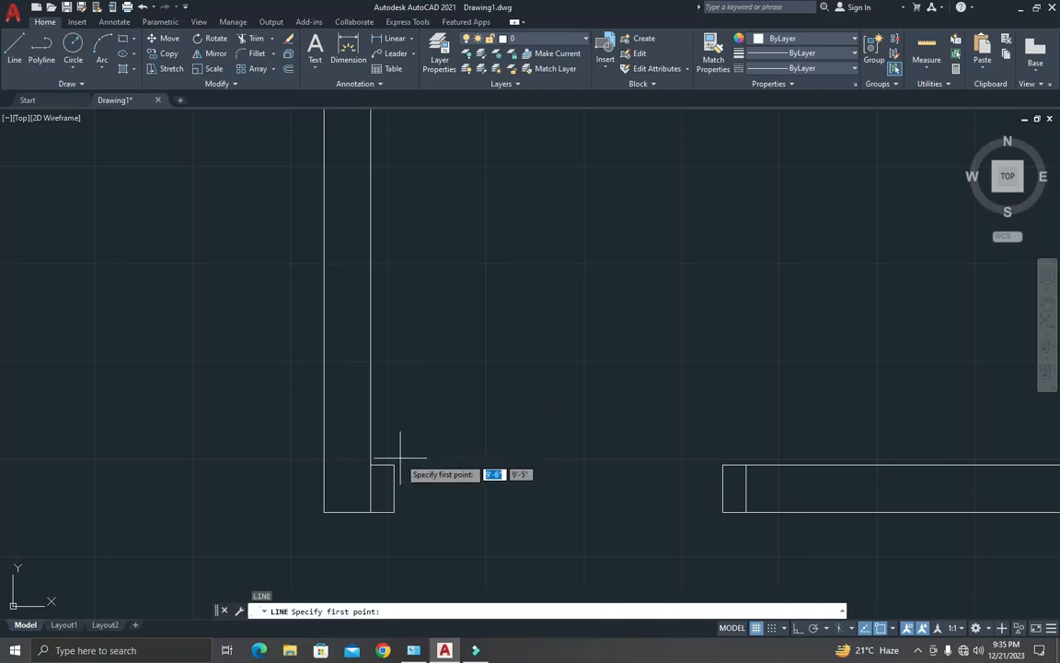
{"action": "left_click", "coordinate": [394, 465]}
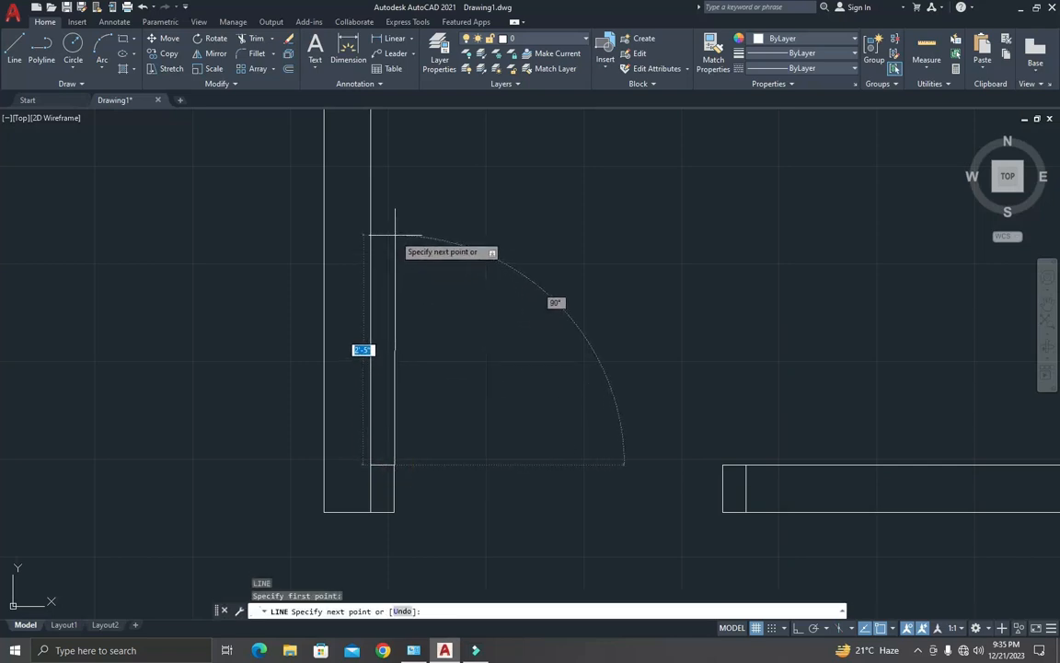
{"action": "key", "text": "Escape"}
Step: Draw a 3'6" vertical line straight up from the upper inner corner of the left door jamb
{"action": "key", "text": "Return"}
{"action": "left_click", "coordinate": [394, 465]}
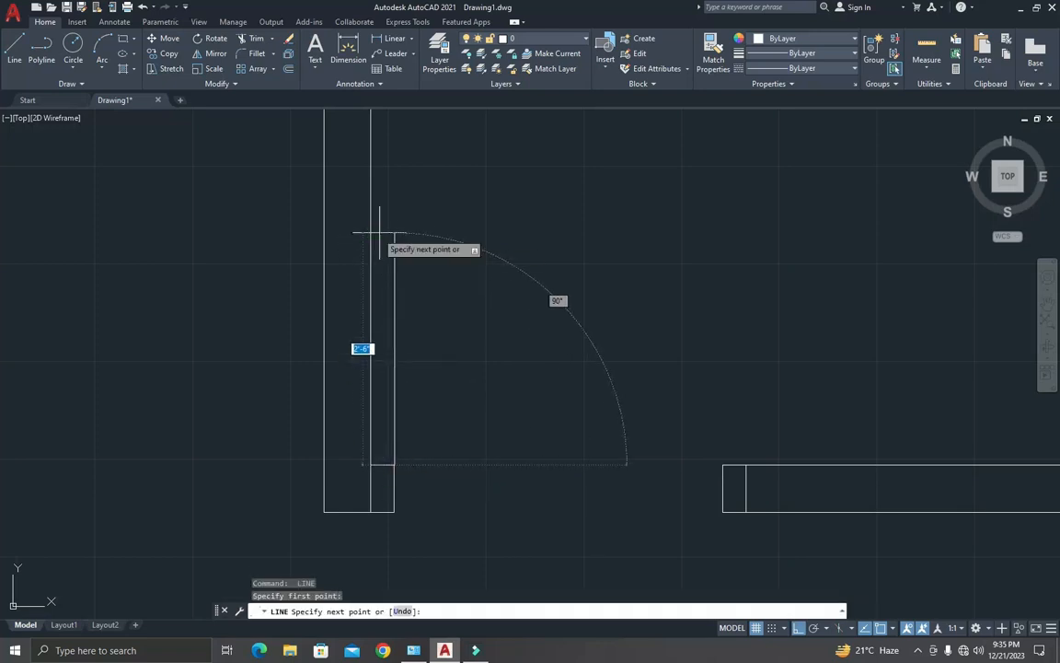
{"action": "type", "text": "3'6"}
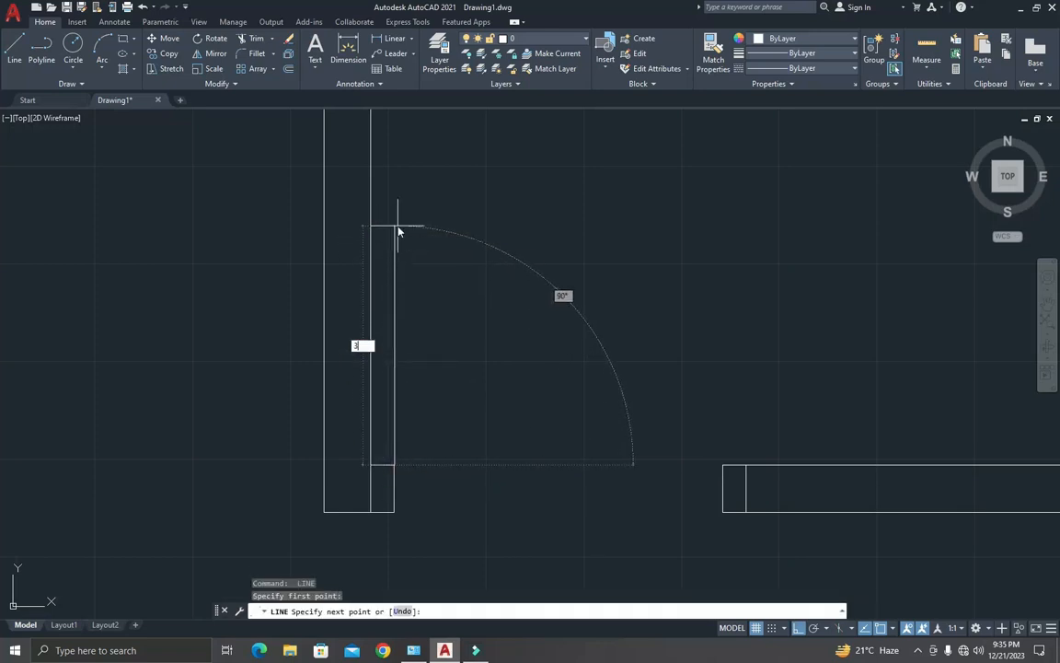
{"action": "key", "text": "Return"}
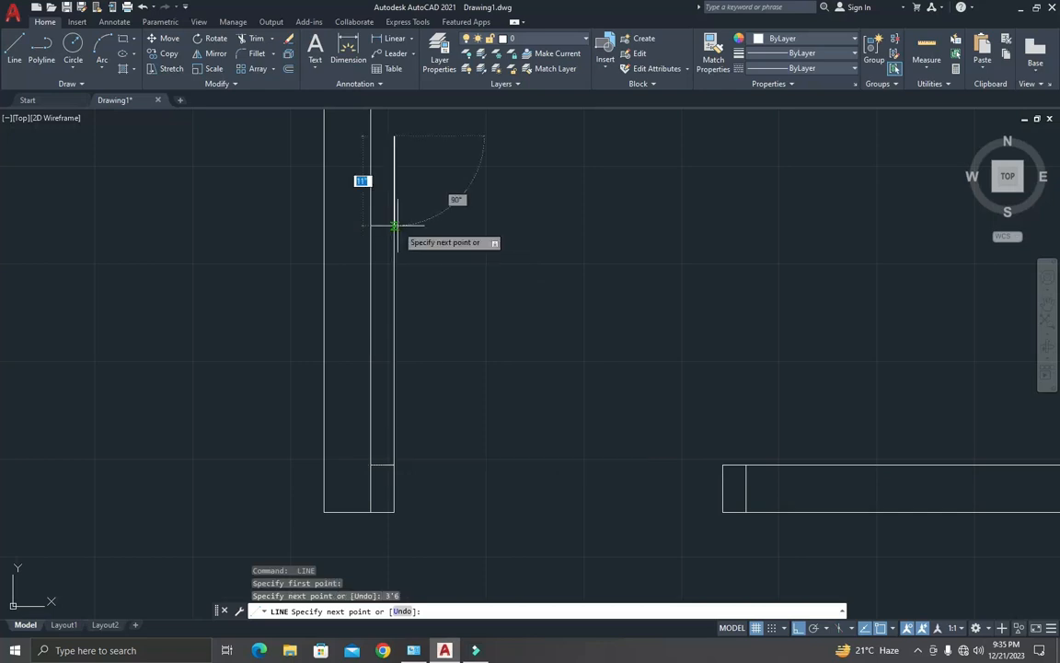
{"action": "key", "text": "Escape"}
{"action": "key", "text": "Escape"}
{"action": "key", "text": "Escape"}
Step: Offset the 3'6" vertical door line 1" to the right to give the door leaf its thickness
{"action": "key", "text": "Return"}
{"action": "type", "text": "1"}
{"action": "key", "text": "Return"}
{"action": "left_click", "coordinate": [396, 227]}
{"action": "key", "text": "Escape"}
{"action": "key", "text": "Escape"}
{"action": "key", "text": "Escape"}
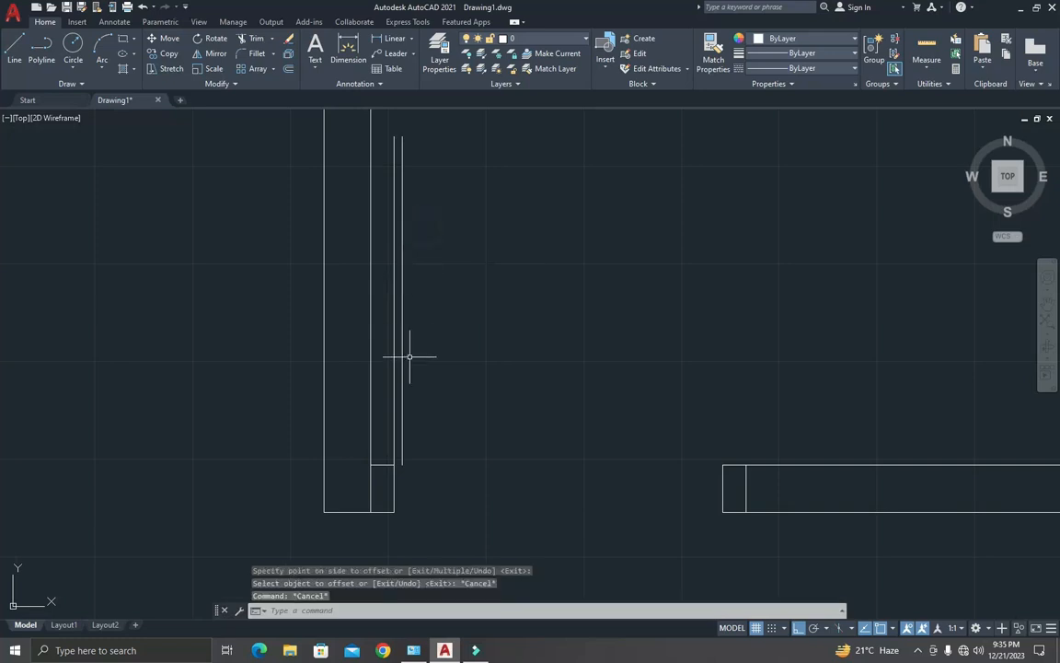
Step: Draw a short horizontal line joining the lower ends of the two door leaf lines
{"action": "type", "text": "l"}
{"action": "key", "text": "Return"}
{"action": "scroll", "coordinate": [411, 423], "scroll_direction": "up", "scroll_amount": 8}
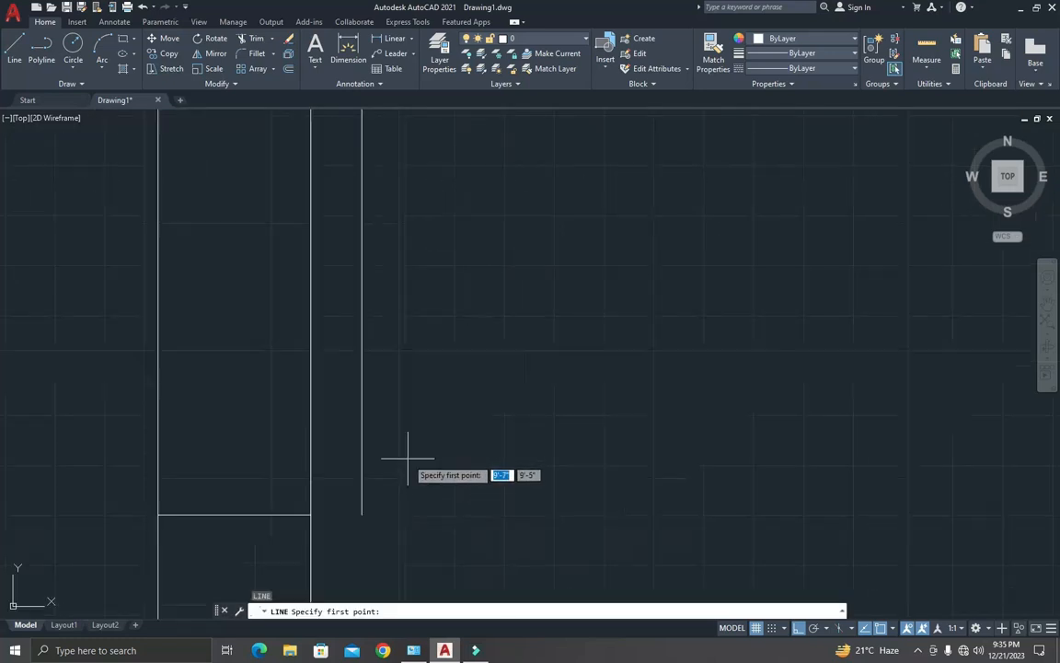
{"action": "left_click", "coordinate": [310, 514]}
{"action": "left_click", "coordinate": [359, 511]}
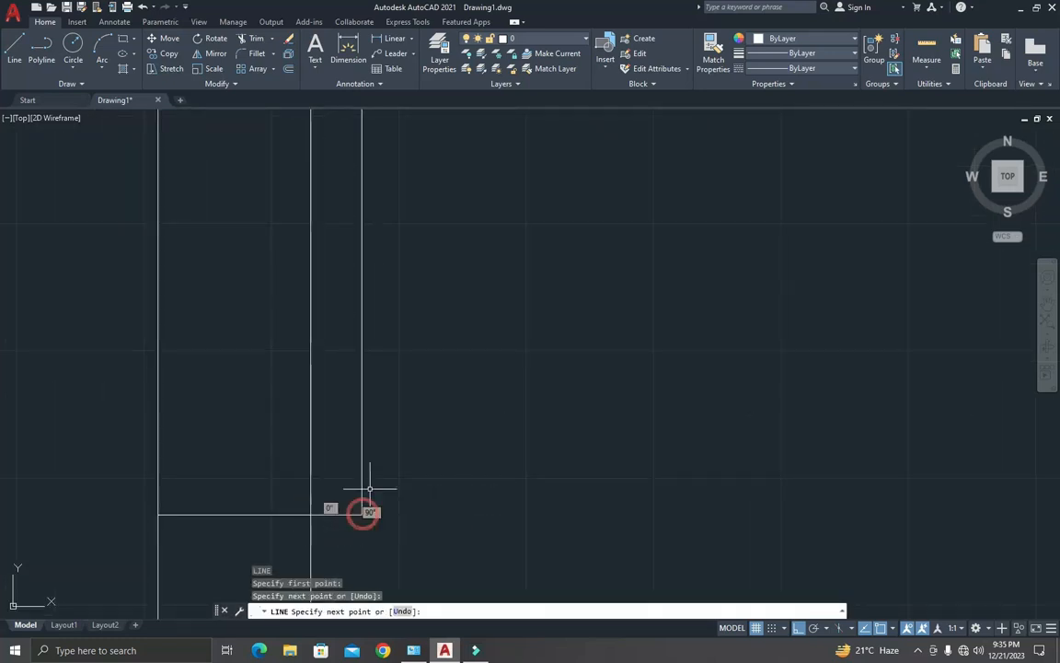
{"action": "key", "text": "Escape"}
{"action": "scroll", "coordinate": [371, 416], "scroll_direction": "down", "scroll_amount": 2}
{"action": "scroll", "coordinate": [369, 276], "scroll_direction": "down", "scroll_amount": 2}
{"action": "scroll", "coordinate": [389, 194], "scroll_direction": "up", "scroll_amount": 2}
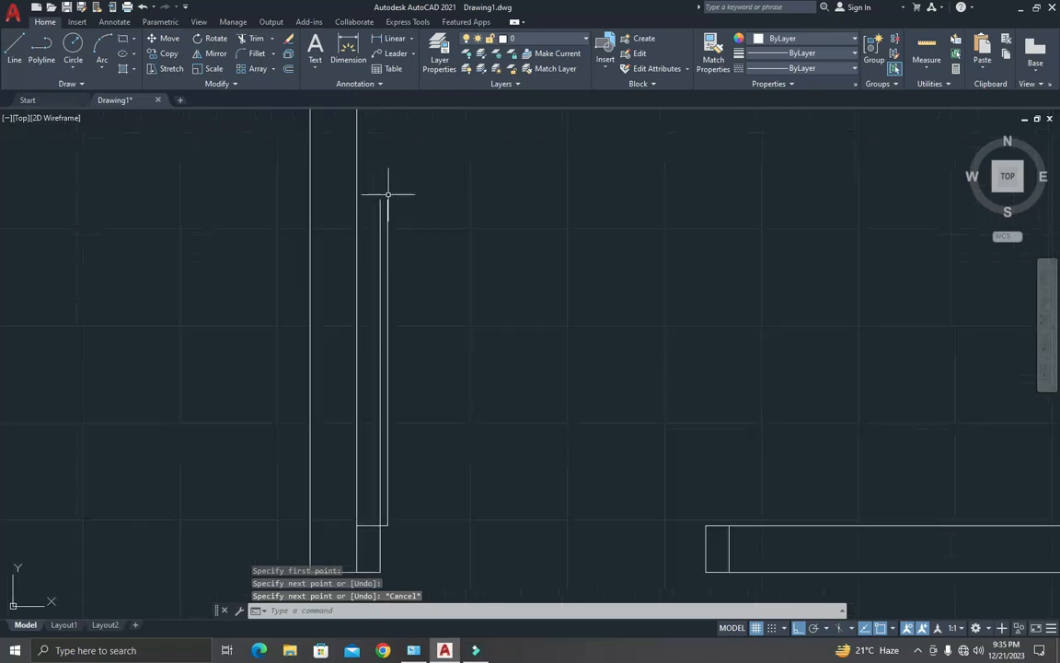
{"action": "key", "text": "Escape"}
{"action": "key", "text": "Escape"}
{"action": "key", "text": "Escape"}
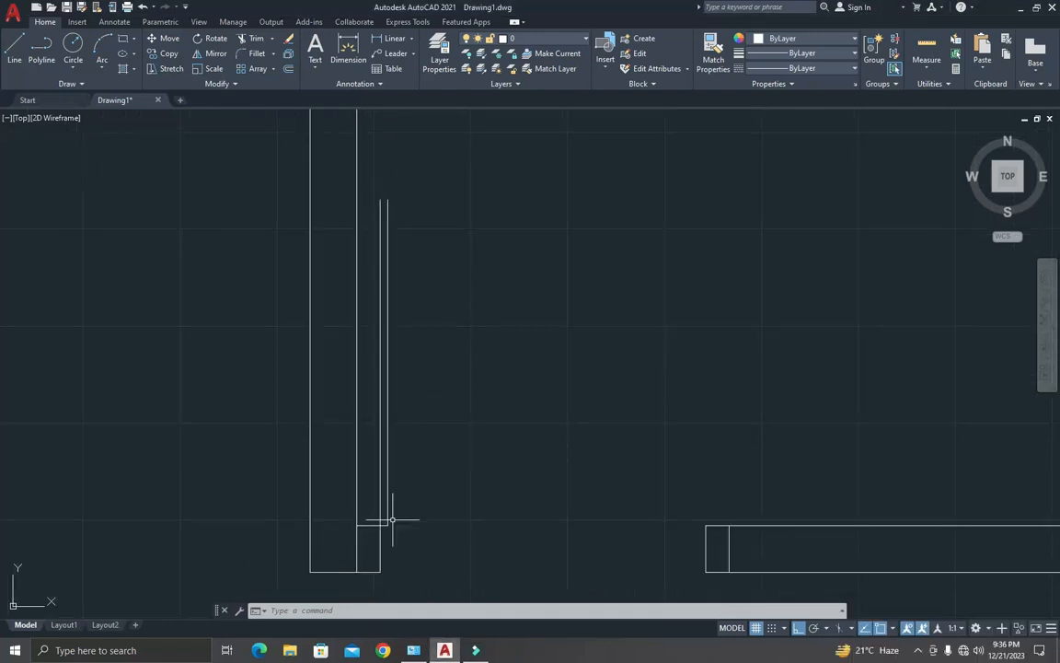
Step: Draw a circle centred on the left jamb's upper inner corner with its radius reaching the top of the door leaf
{"action": "key", "text": "Escape"}
{"action": "key", "text": "Escape"}
{"action": "key", "text": "Escape"}
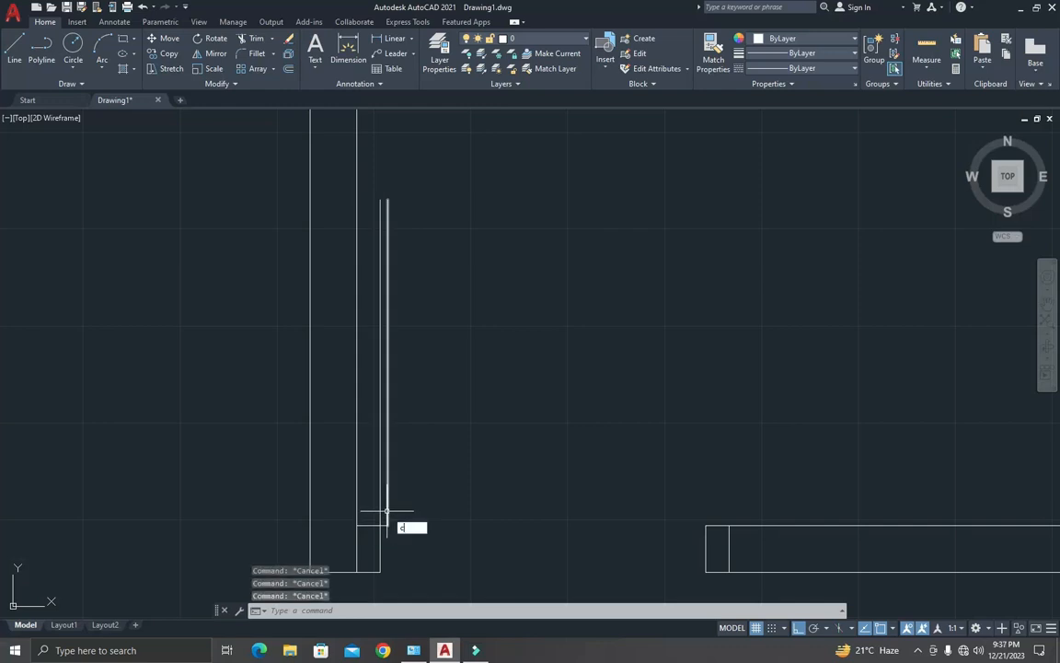
{"action": "key", "text": "Return"}
{"action": "left_click", "coordinate": [381, 525]}
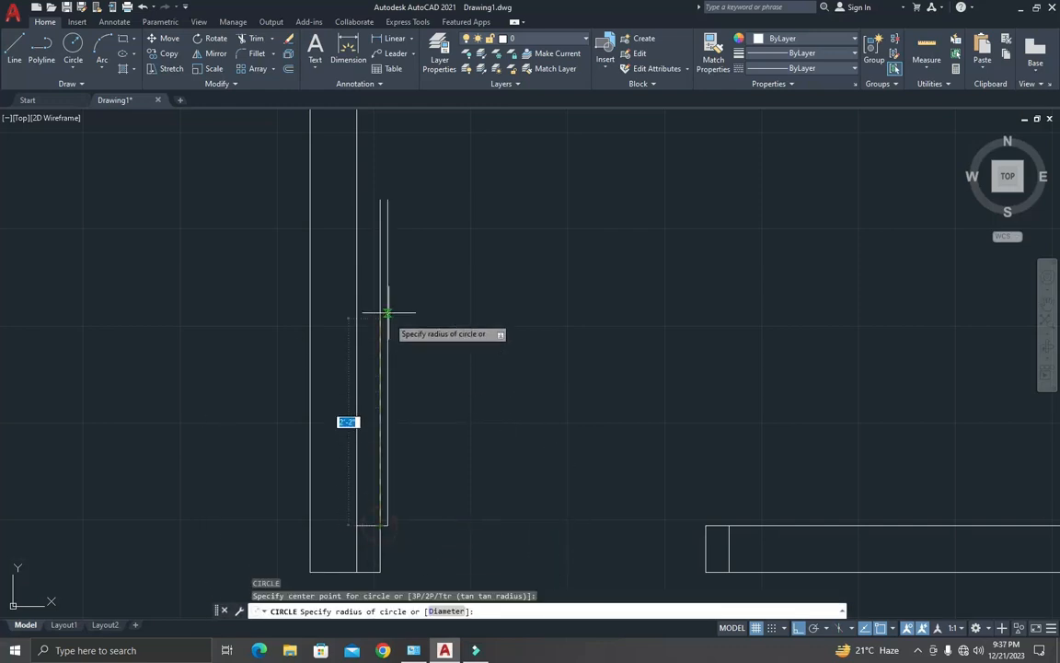
{"action": "left_click", "coordinate": [380, 200]}
{"action": "key", "text": "Escape"}
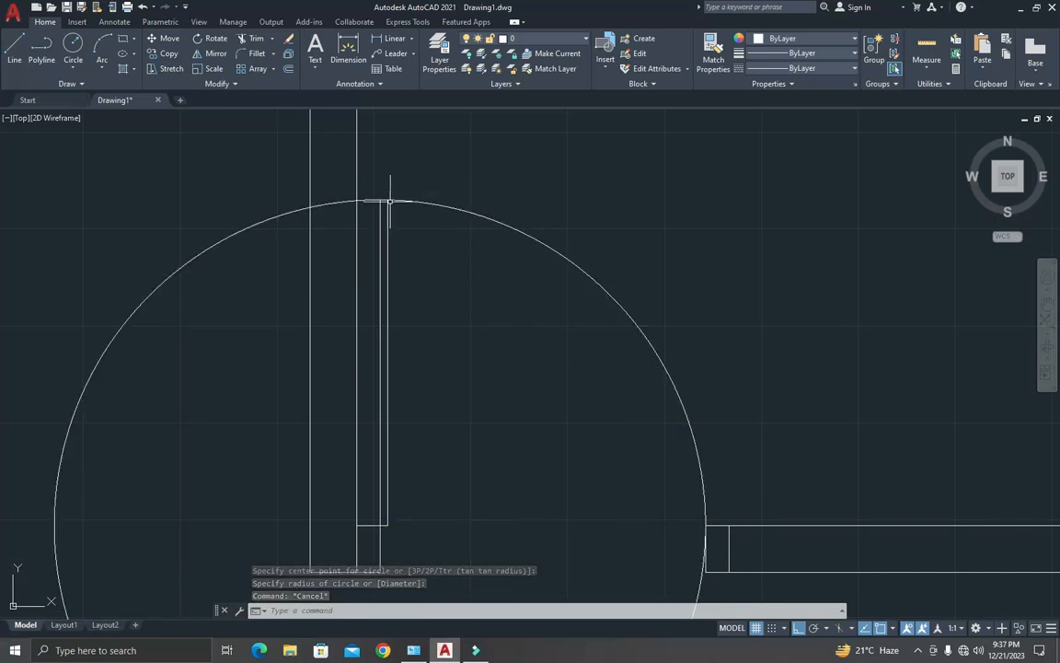
{"action": "key", "text": "Escape"}
{"action": "key", "text": "Escape"}
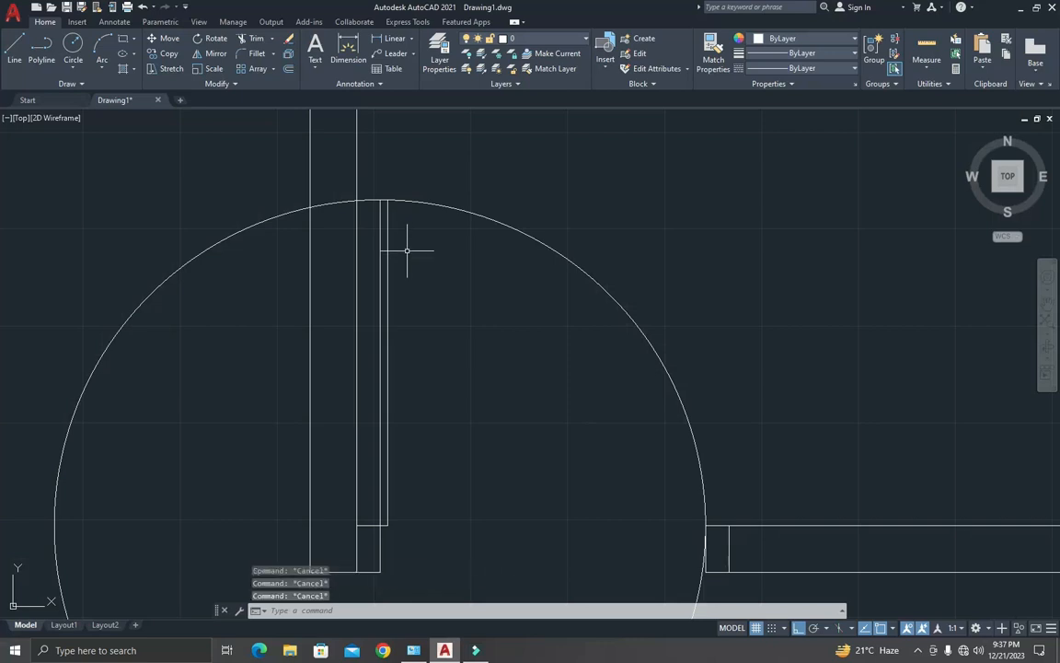
{"action": "type", "text": "t"}
{"action": "key", "text": "Return"}
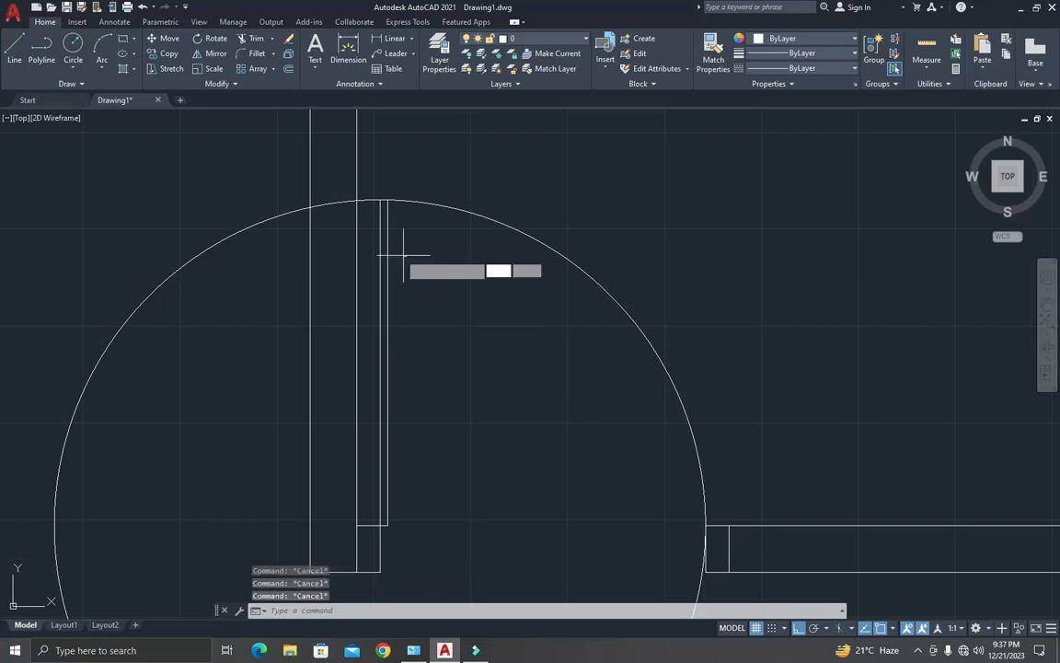
{"action": "key", "text": "Return"}
{"action": "key", "text": "Escape"}
{"action": "key", "text": "Escape"}
Step: Trim the circle to leave only the quarter arc from the door leaf's top to the right jamb
{"action": "type", "text": "tr"}
{"action": "key", "text": "Return"}
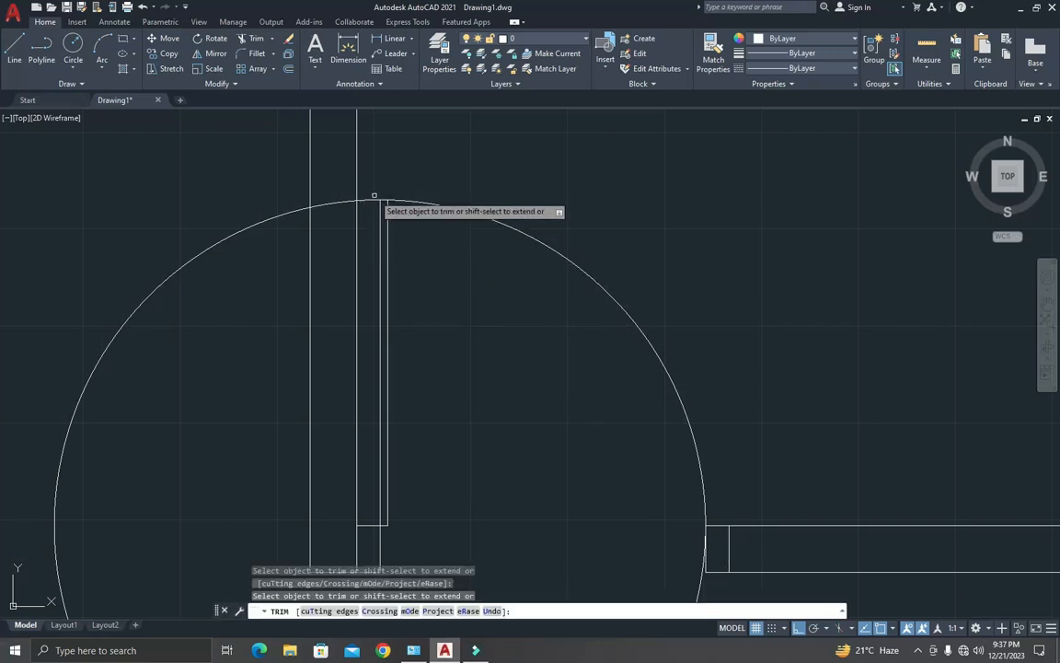
{"action": "left_click", "coordinate": [373, 198]}
{"action": "left_click", "coordinate": [340, 204]}
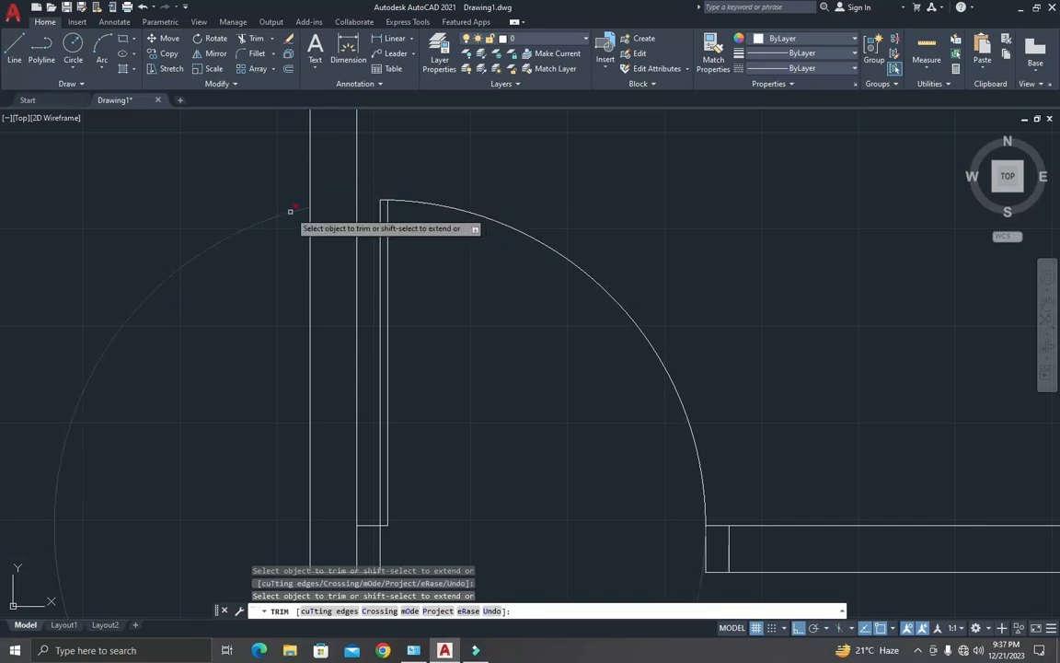
{"action": "scroll", "coordinate": [379, 303], "scroll_direction": "down", "scroll_amount": 4}
{"action": "left_click", "coordinate": [290, 297]}
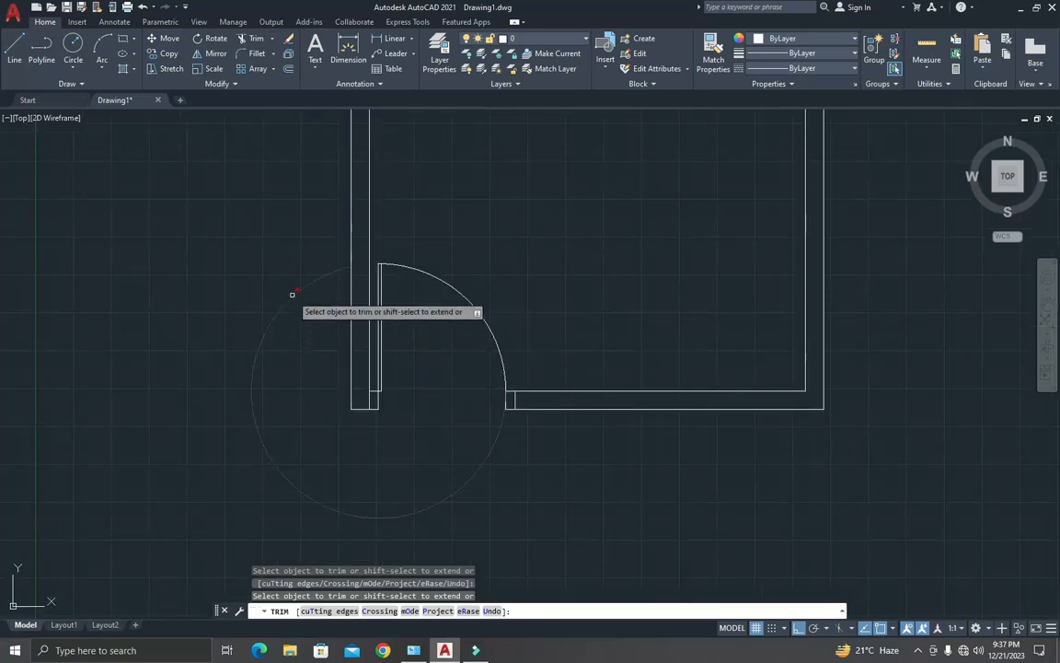
{"action": "key", "text": "Escape"}
{"action": "key", "text": "Escape"}
{"action": "key", "text": "Escape"}
{"action": "scroll", "coordinate": [502, 374], "scroll_direction": "up", "scroll_amount": 3}
{"action": "scroll", "coordinate": [516, 384], "scroll_direction": "down", "scroll_amount": 3}
{"action": "scroll", "coordinate": [396, 269], "scroll_direction": "up", "scroll_amount": 3}
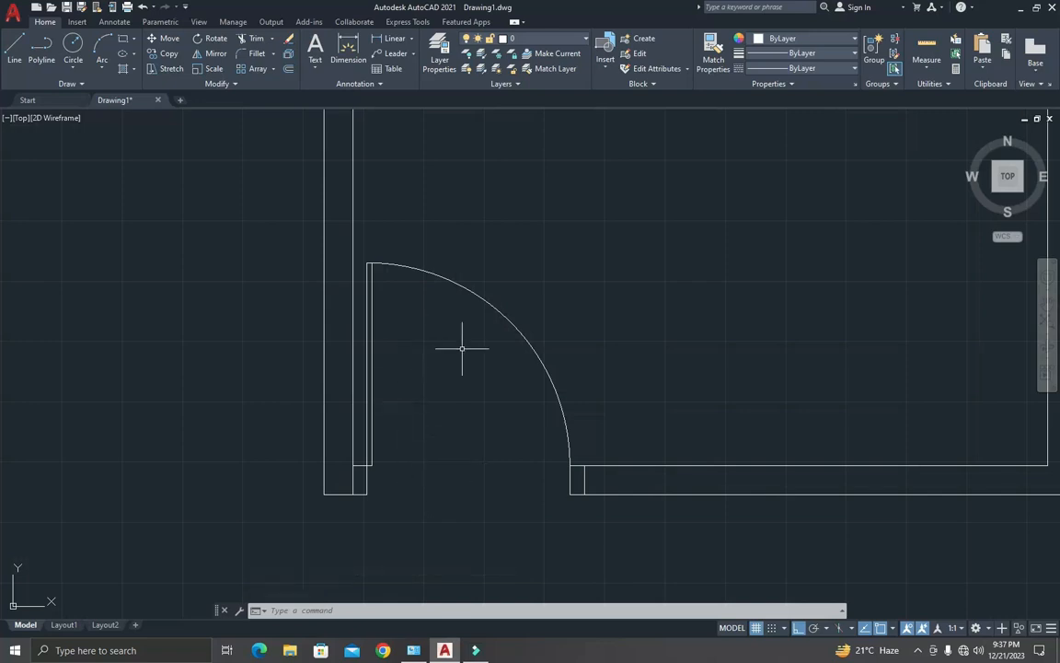
{"action": "scroll", "coordinate": [461, 470], "scroll_direction": "down", "scroll_amount": 5}
{"action": "scroll", "coordinate": [459, 460], "scroll_direction": "down", "scroll_amount": 2}
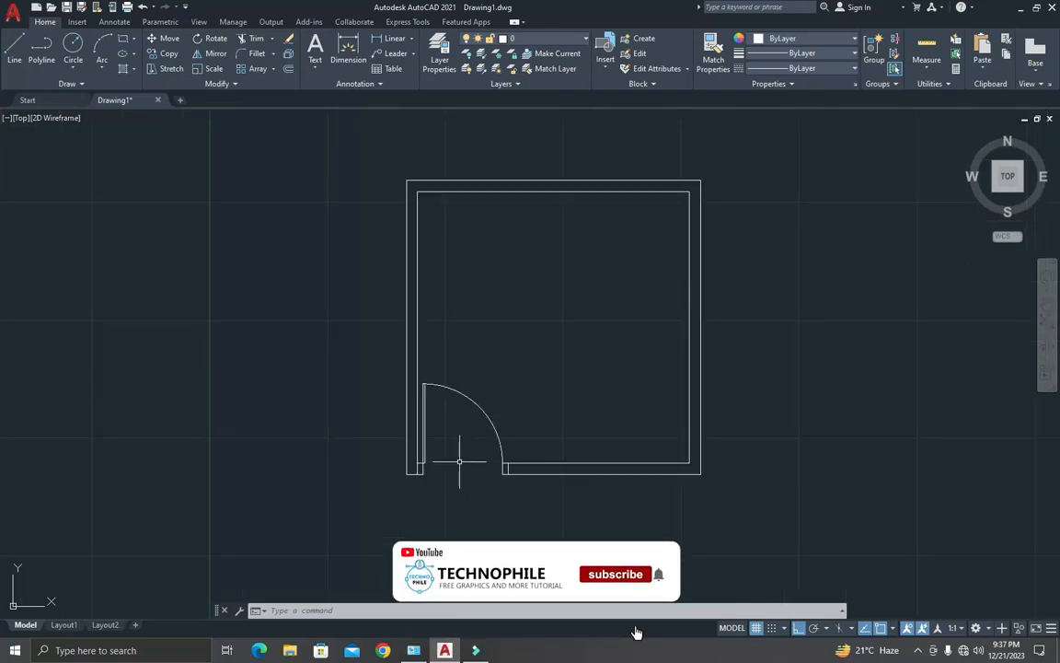
{"action": "scroll", "coordinate": [459, 460], "scroll_direction": "down", "scroll_amount": 2}
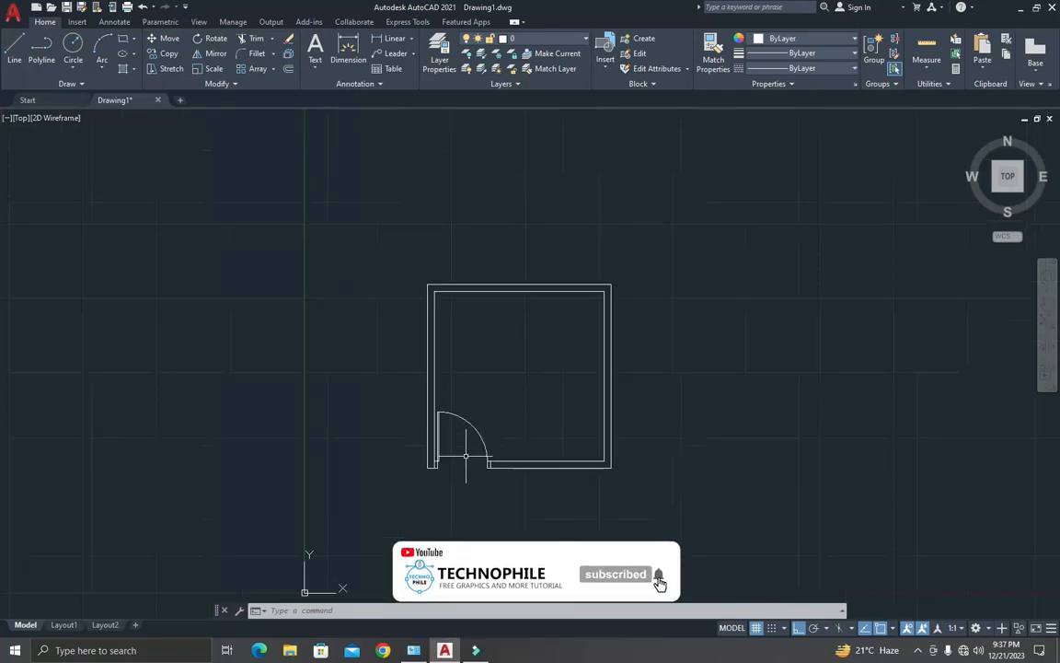
Step: Draw a short vertical line across the top wall between the midpoints of its outer and inner lines
{"action": "scroll", "coordinate": [511, 283], "scroll_direction": "up", "scroll_amount": 4}
{"action": "scroll", "coordinate": [502, 301], "scroll_direction": "up", "scroll_amount": 2}
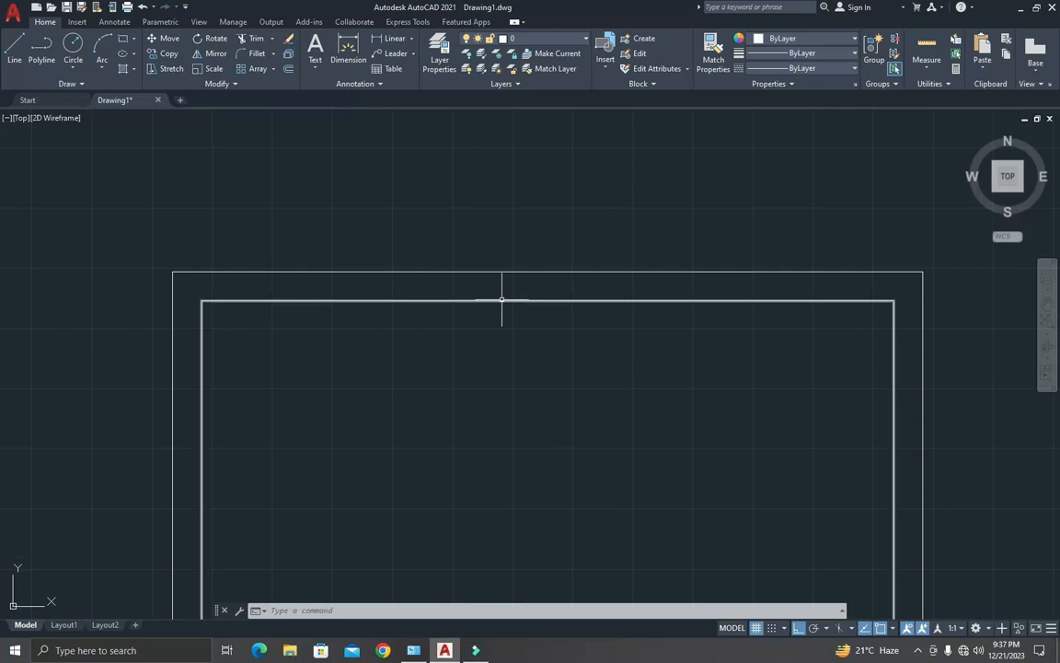
{"action": "type", "text": "l"}
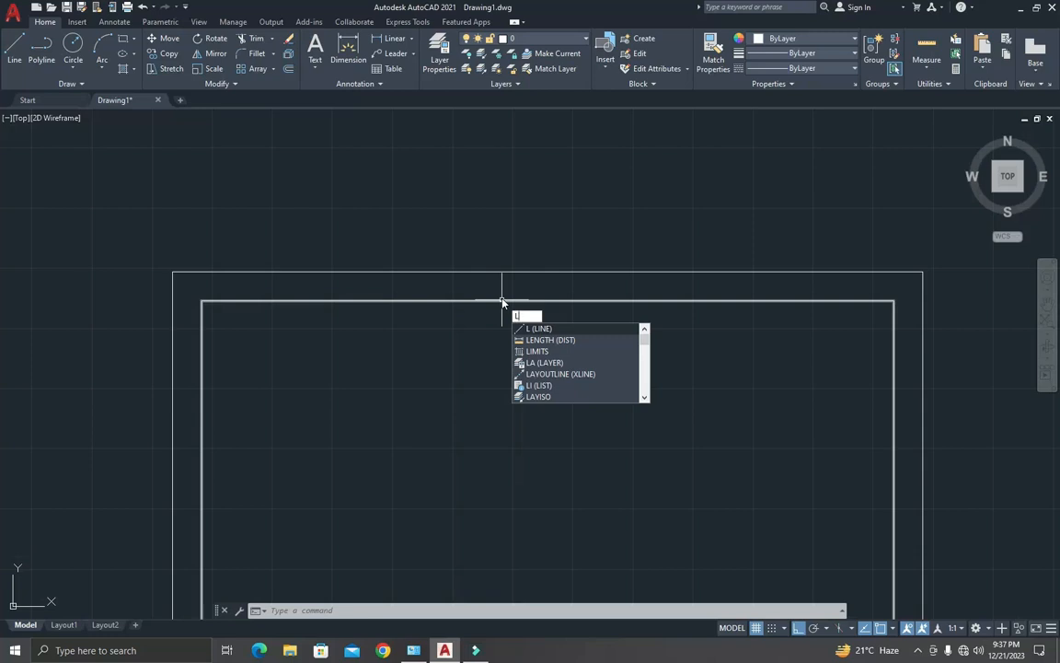
{"action": "key", "text": "Return"}
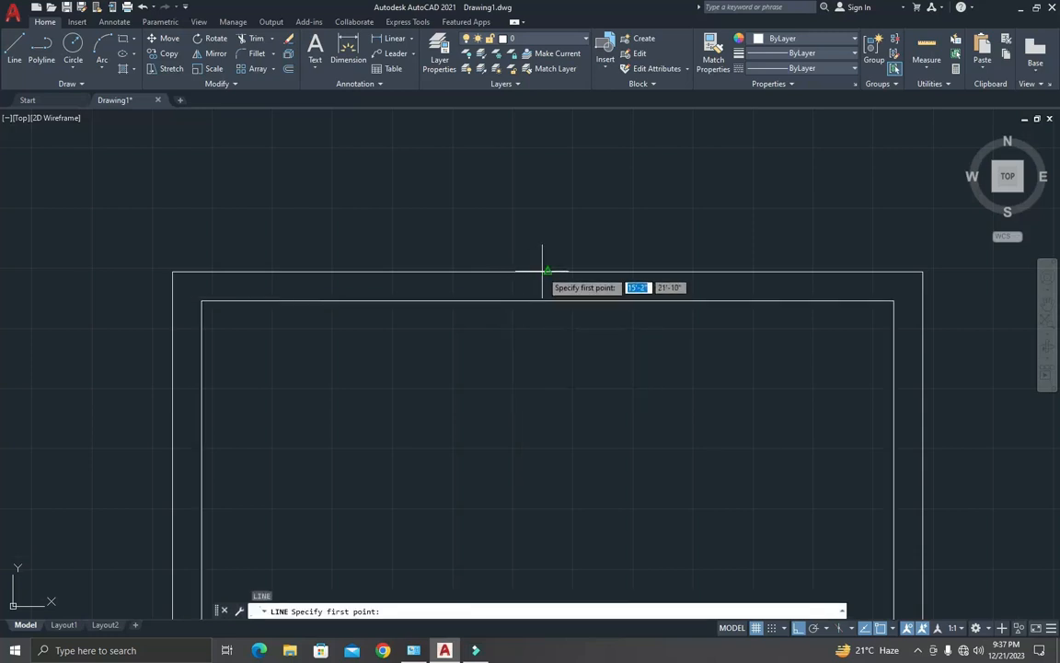
{"action": "left_click", "coordinate": [549, 273]}
{"action": "left_click", "coordinate": [550, 300]}
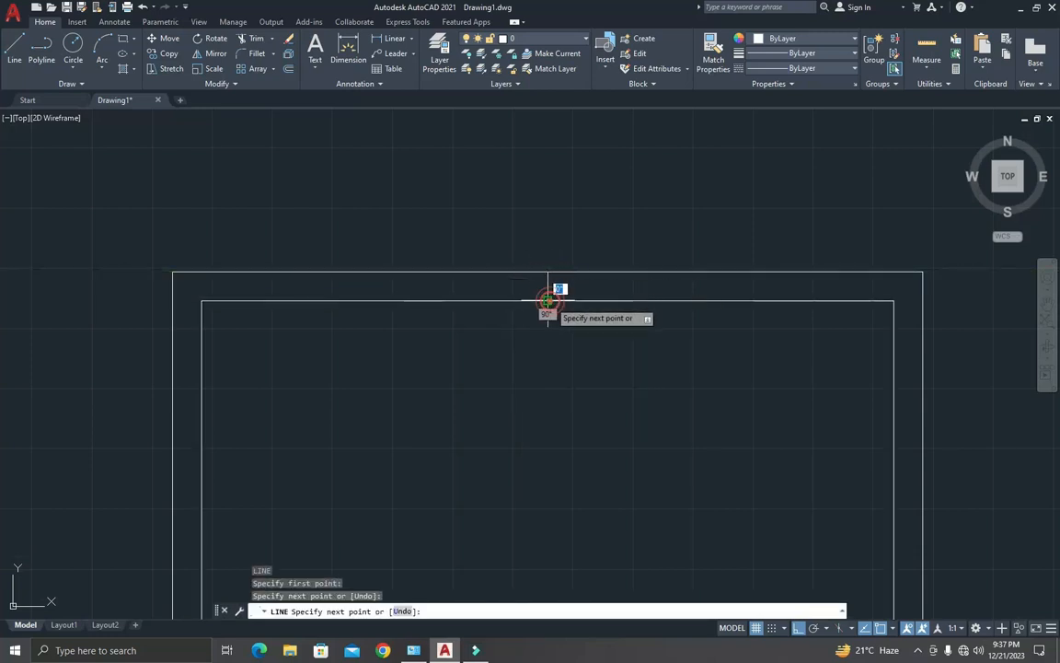
{"action": "key", "text": "Escape"}
{"action": "key", "text": "Escape"}
{"action": "key", "text": "Escape"}
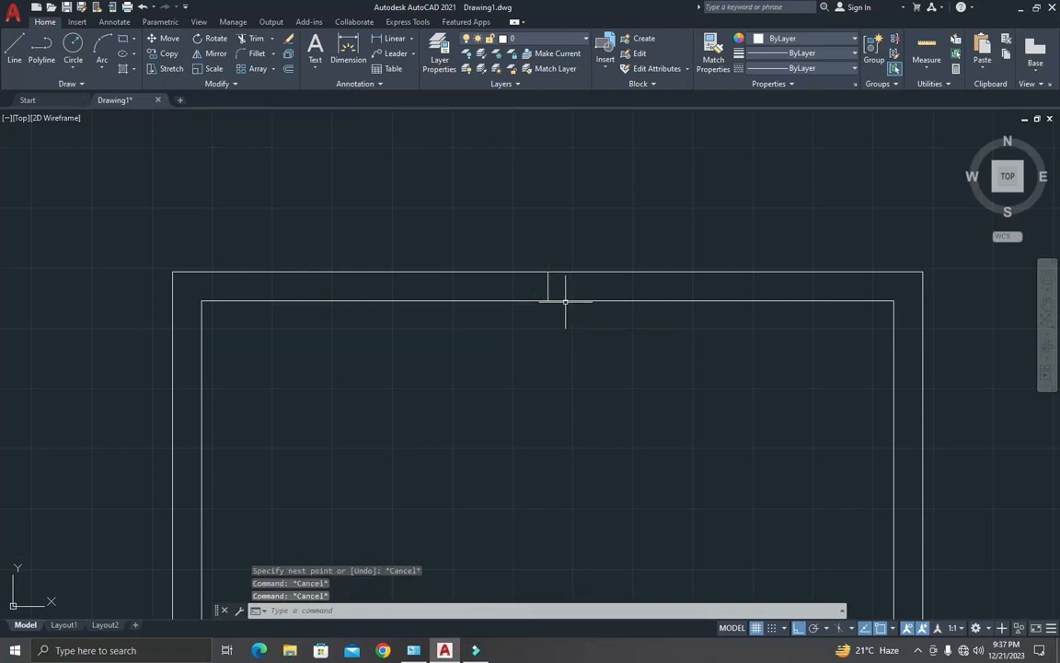
Step: Offset the short centre line in the top wall 2' to the right and 2' to the left for the window ends
{"action": "key", "text": "Return"}
{"action": "type", "text": "2"}
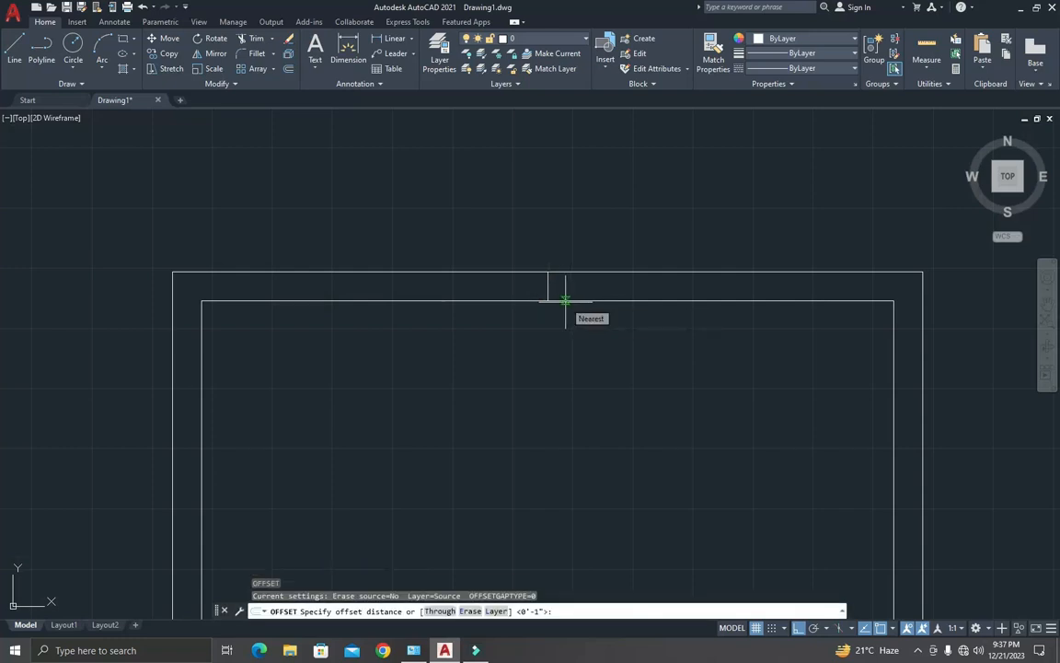
{"action": "key", "text": "Return"}
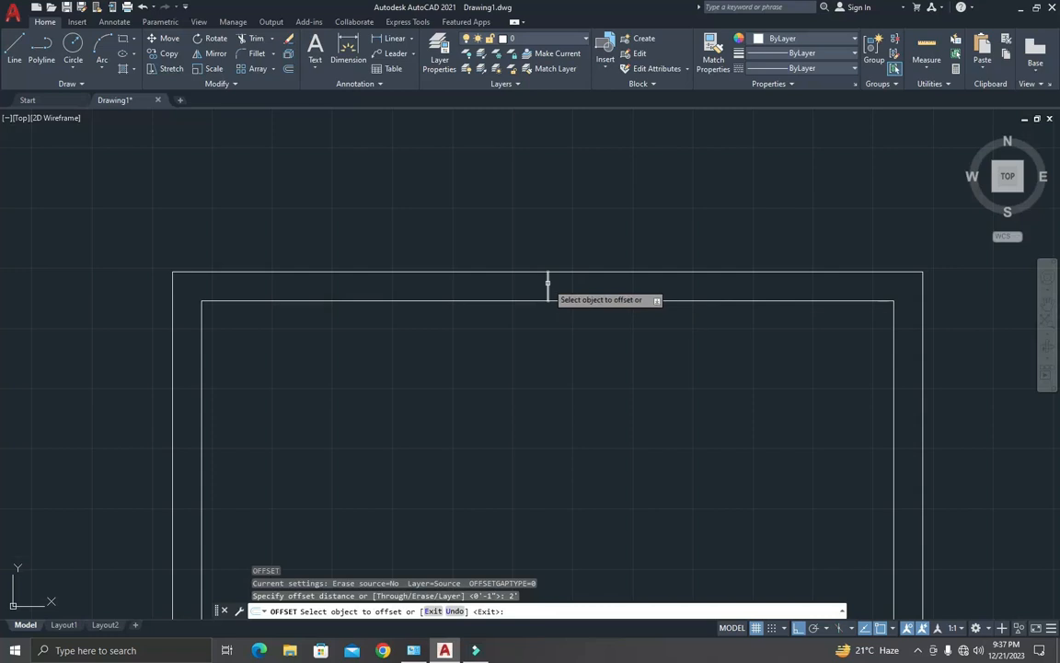
{"action": "left_click", "coordinate": [548, 283]}
{"action": "left_click", "coordinate": [623, 282]}
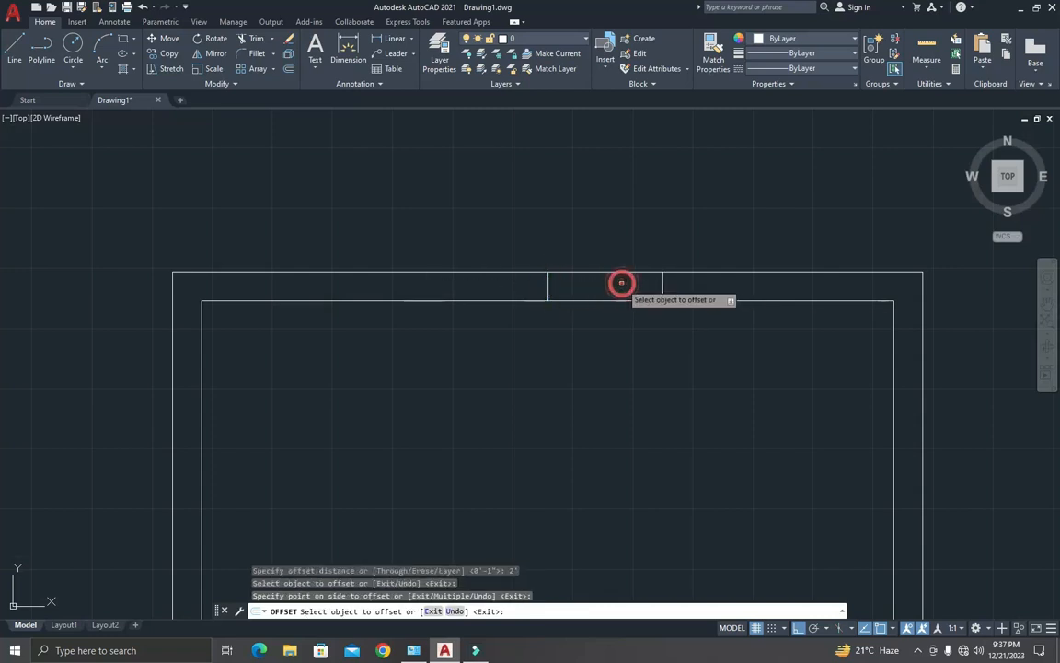
{"action": "left_click", "coordinate": [547, 283]}
{"action": "left_click", "coordinate": [475, 280]}
{"action": "key", "text": "Escape"}
{"action": "key", "text": "Escape"}
{"action": "key", "text": "Escape"}
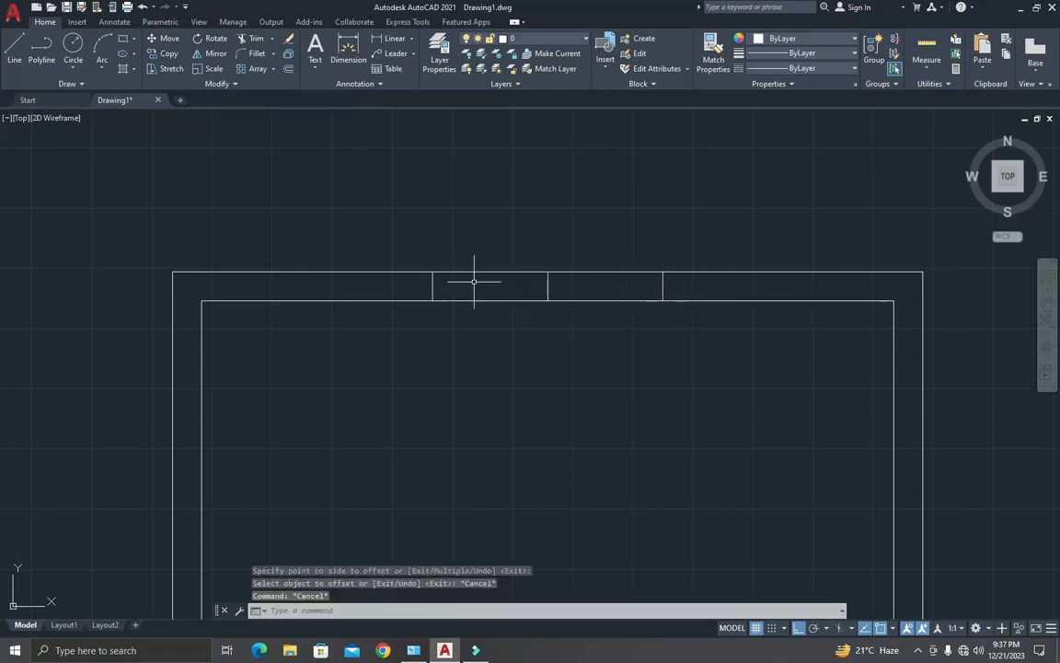
Step: Draw a horizontal line between the midpoints of the two window end lines in the top wall
{"action": "type", "text": "l"}
{"action": "key", "text": "Return"}
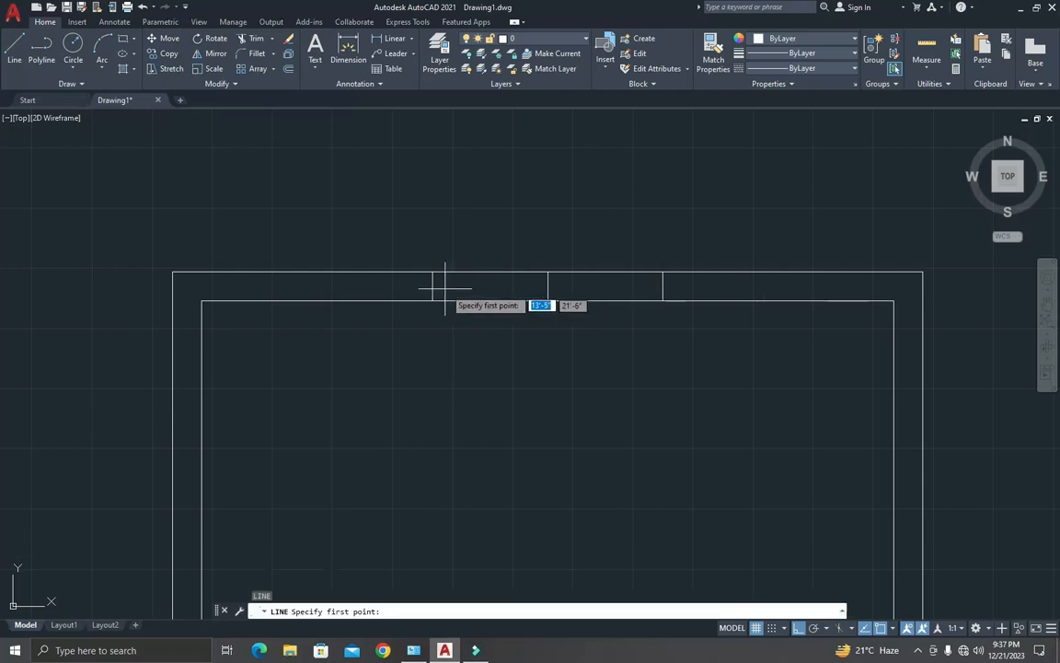
{"action": "left_click", "coordinate": [432, 284]}
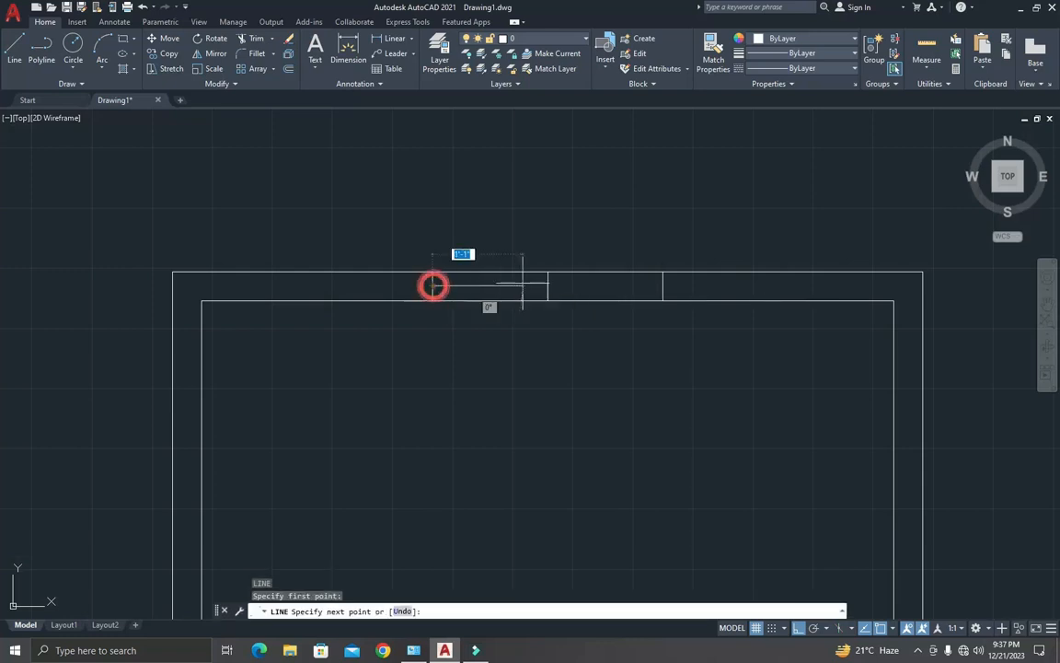
{"action": "left_click", "coordinate": [662, 284]}
{"action": "key", "text": "Escape"}
{"action": "key", "text": "Escape"}
Step: Offset the two window end lines in the top wall 3" outward, one to each side
{"action": "type", "text": "o"}
{"action": "key", "text": "Return"}
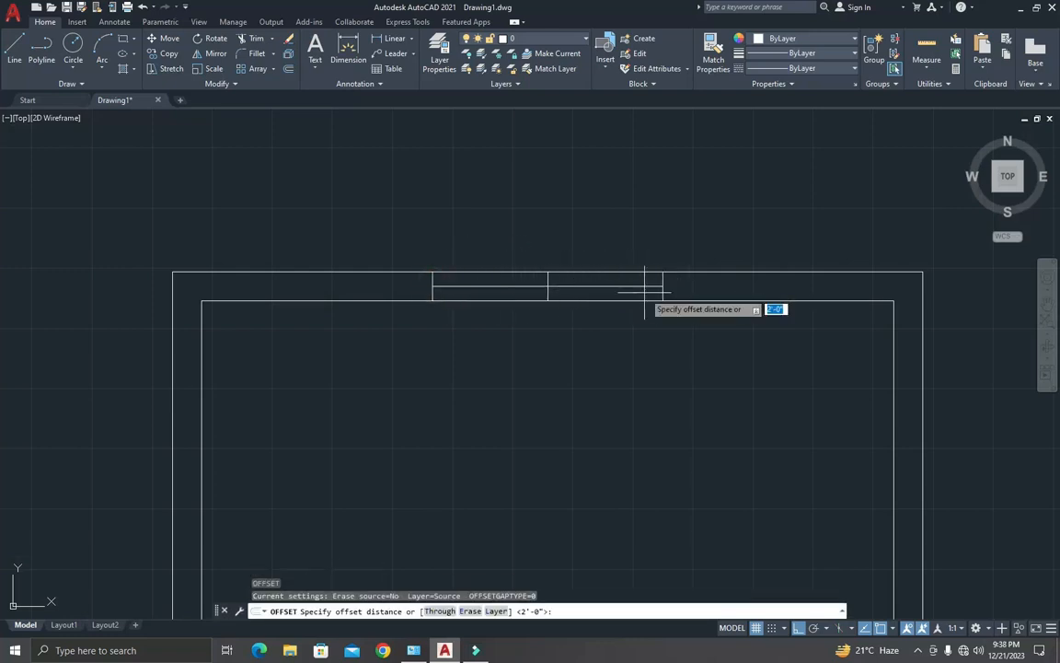
{"action": "type", "text": "3"}
{"action": "key", "text": "Return"}
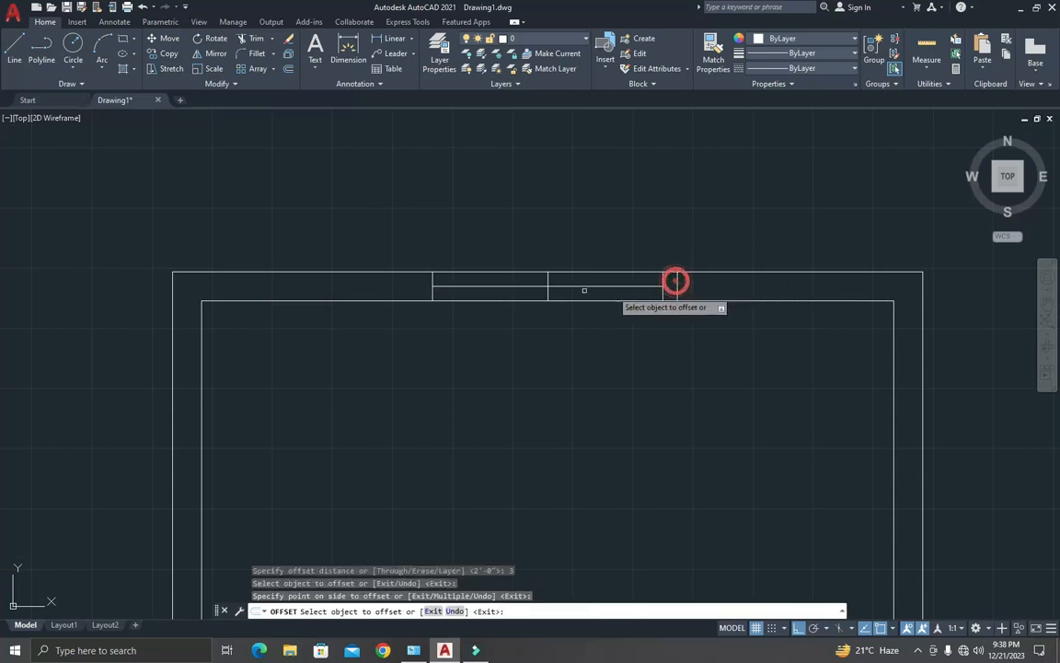
{"action": "left_click", "coordinate": [431, 279]}
{"action": "left_click", "coordinate": [402, 284]}
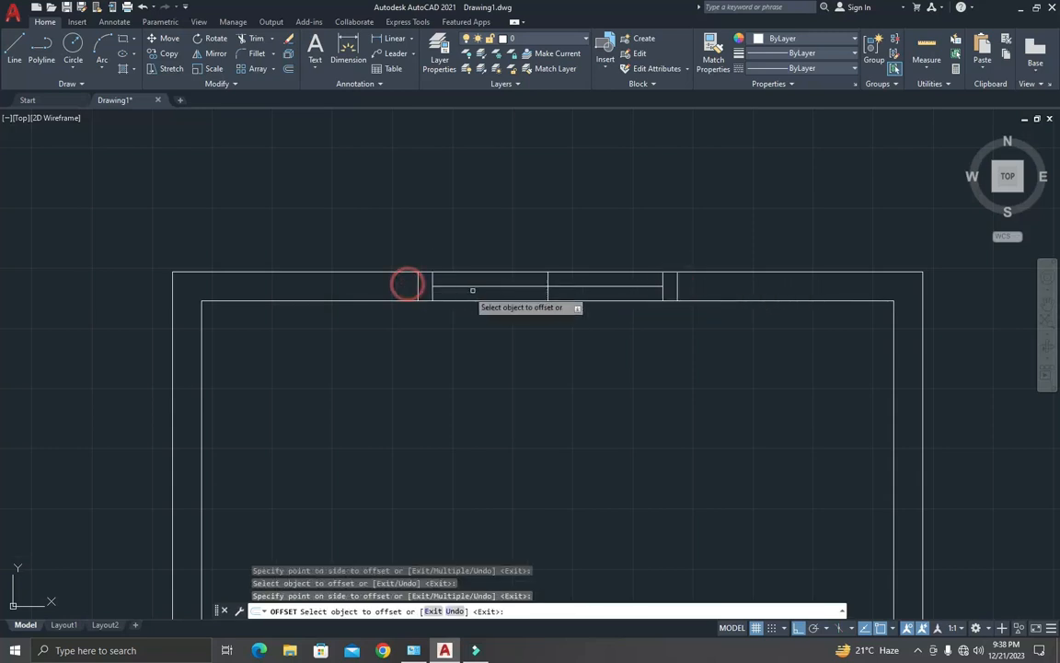
{"action": "scroll", "coordinate": [469, 283], "scroll_direction": "up", "scroll_amount": 5}
{"action": "key", "text": "Escape"}
{"action": "key", "text": "Escape"}
{"action": "key", "text": "Escape"}
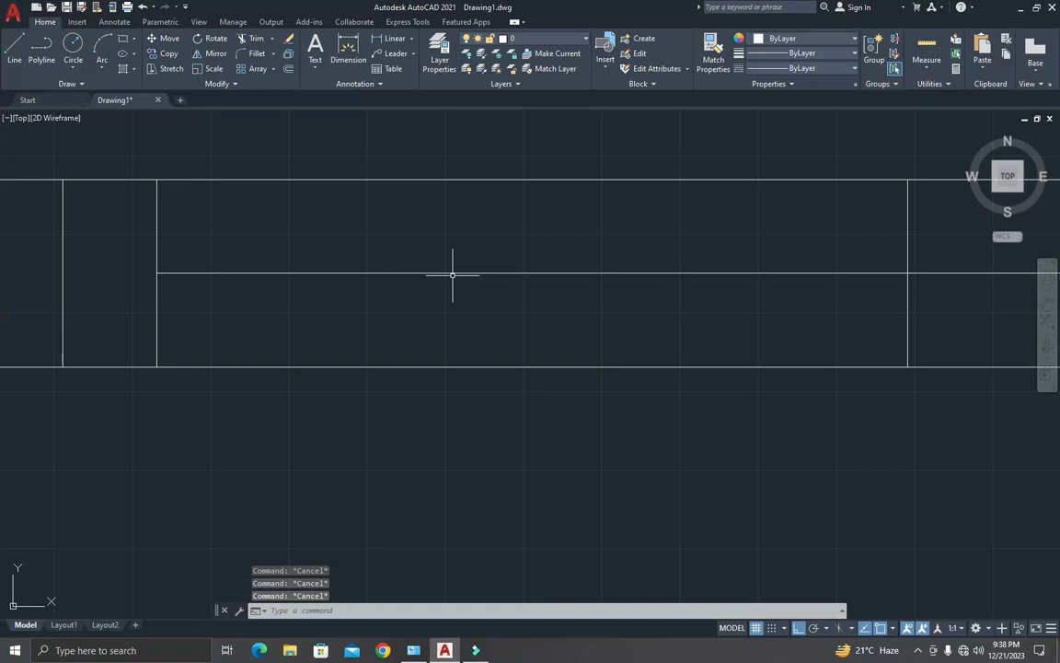
Step: Offset the window's horizontal middle line 0.5" upward and 0.5" downward to form the glass pane lines
{"action": "type", "text": "o"}
{"action": "key", "text": "Return"}
{"action": "type", "text": ".5"}
{"action": "key", "text": "Return"}
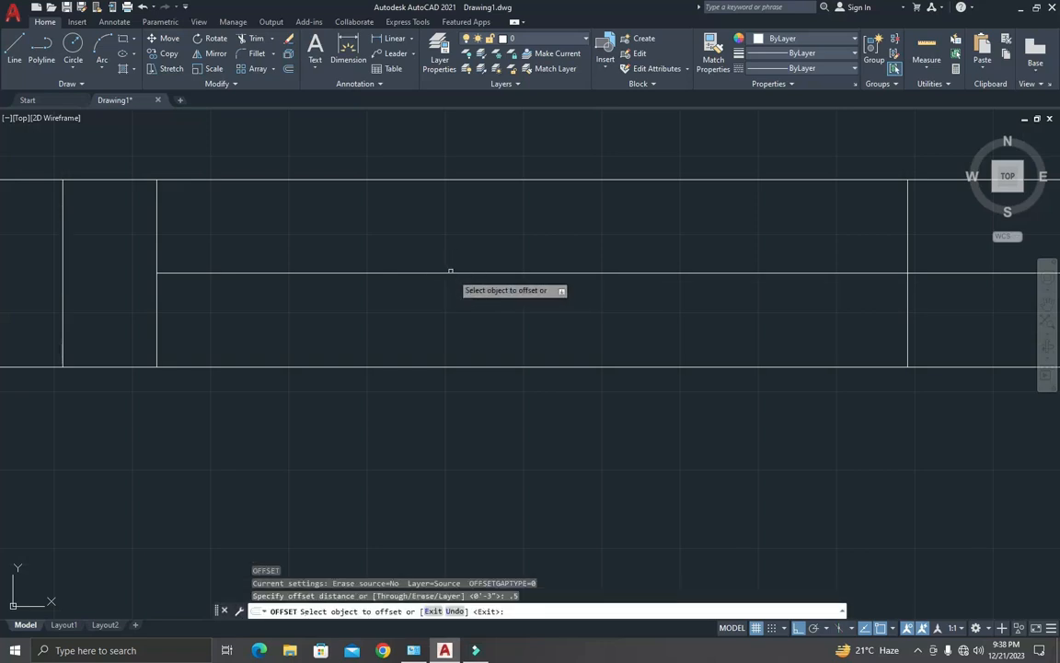
{"action": "left_click", "coordinate": [452, 274]}
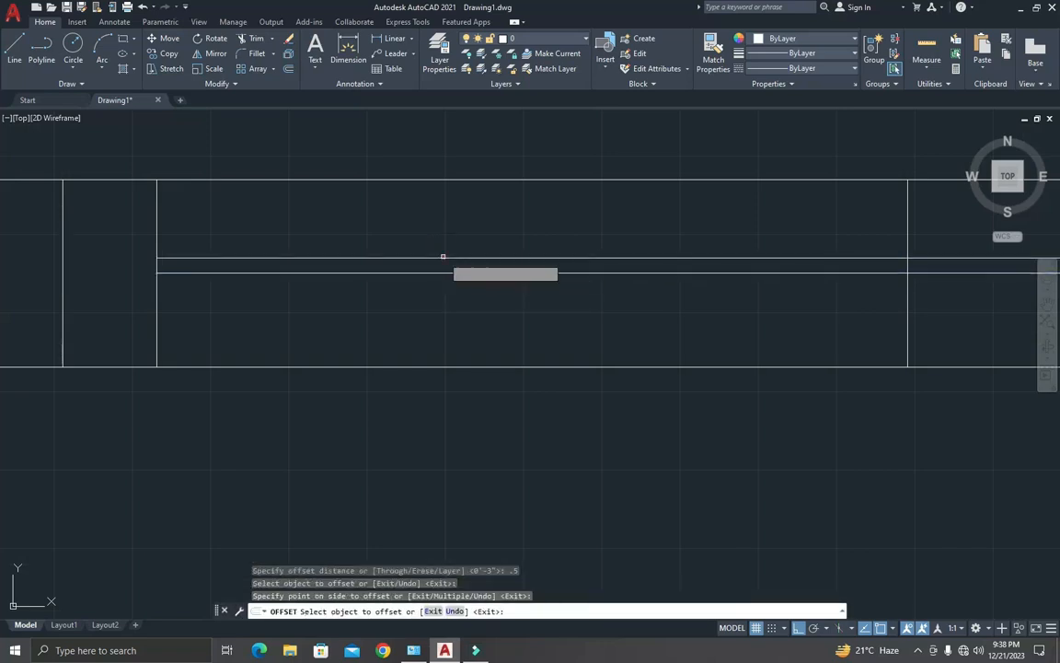
{"action": "left_click", "coordinate": [460, 306]}
{"action": "key", "text": "Escape"}
Step: Erase the window's original horizontal middle line and the short vertical centre line across the top wall
{"action": "type", "text": "e"}
{"action": "key", "text": "Return"}
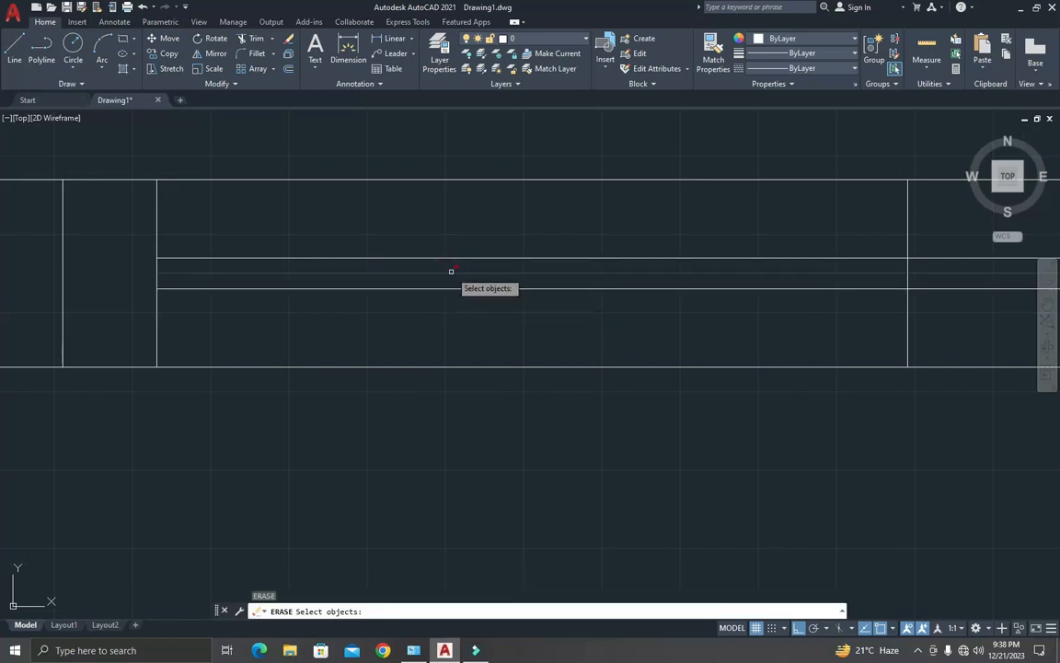
{"action": "left_click", "coordinate": [451, 271]}
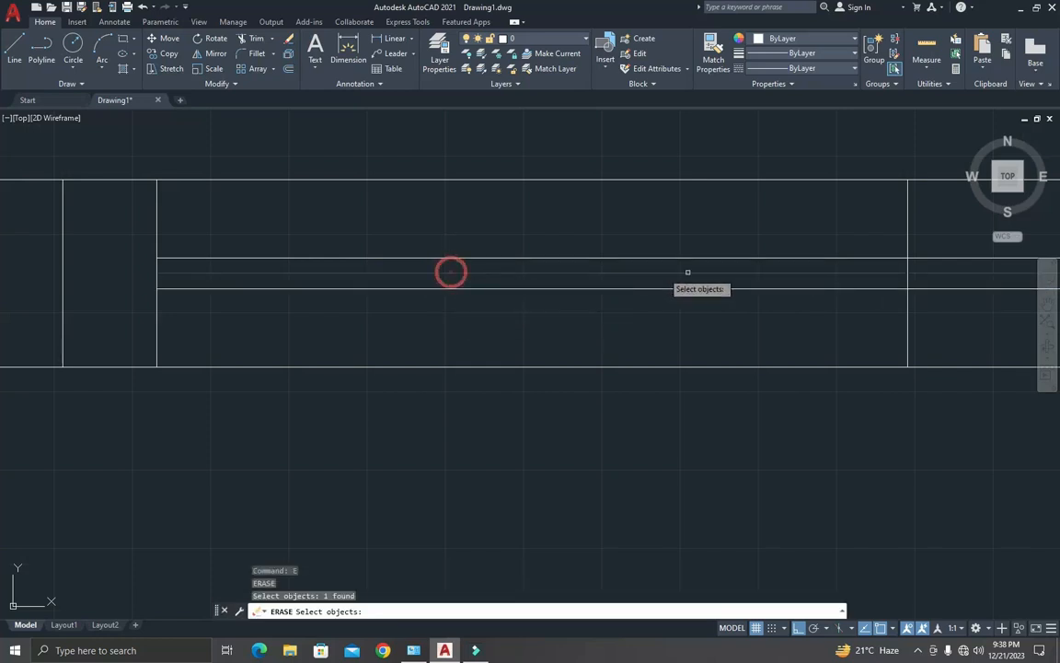
{"action": "left_click", "coordinate": [907, 218]}
{"action": "scroll", "coordinate": [874, 268], "scroll_direction": "down", "scroll_amount": 5}
{"action": "scroll", "coordinate": [913, 285], "scroll_direction": "up", "scroll_amount": 4}
{"action": "scroll", "coordinate": [942, 281], "scroll_direction": "down", "scroll_amount": 5}
{"action": "scroll", "coordinate": [977, 285], "scroll_direction": "up", "scroll_amount": 6}
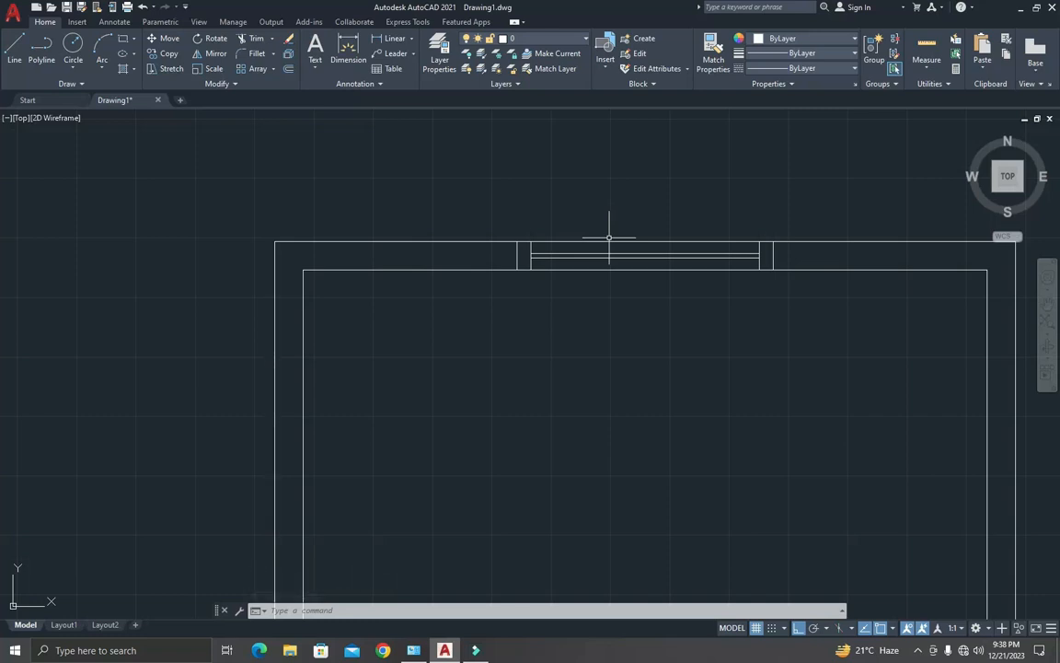
{"action": "scroll", "coordinate": [609, 238], "scroll_direction": "down", "scroll_amount": 4}
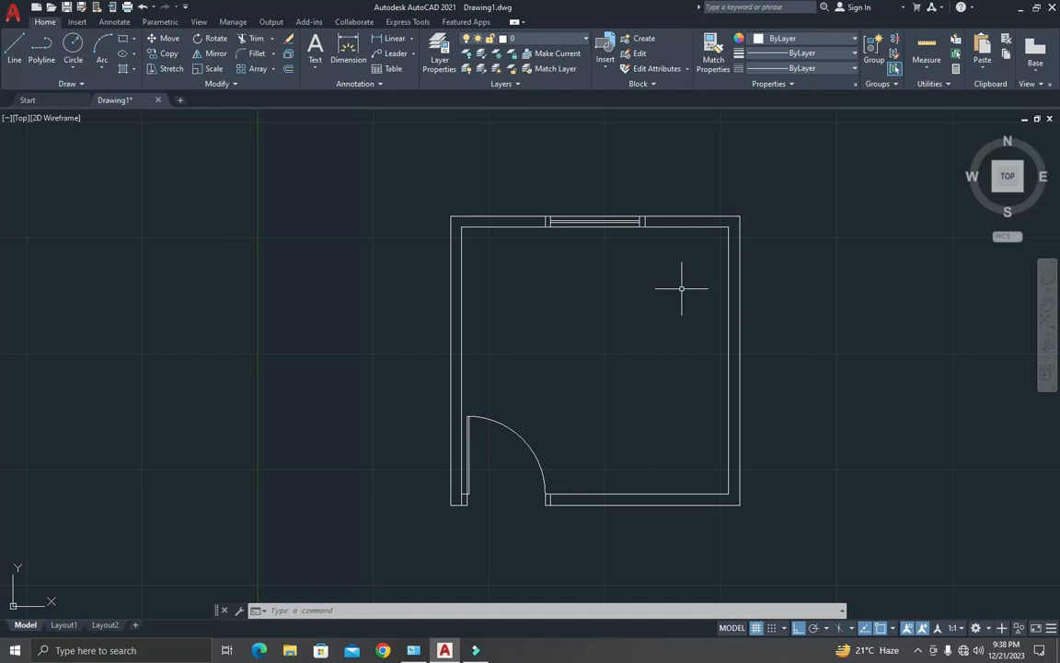
Step: Open the Standard dimension style for modification and set its first and second arrowheads to Architectural tick
{"action": "type", "text": "d"}
{"action": "key", "text": "Return"}
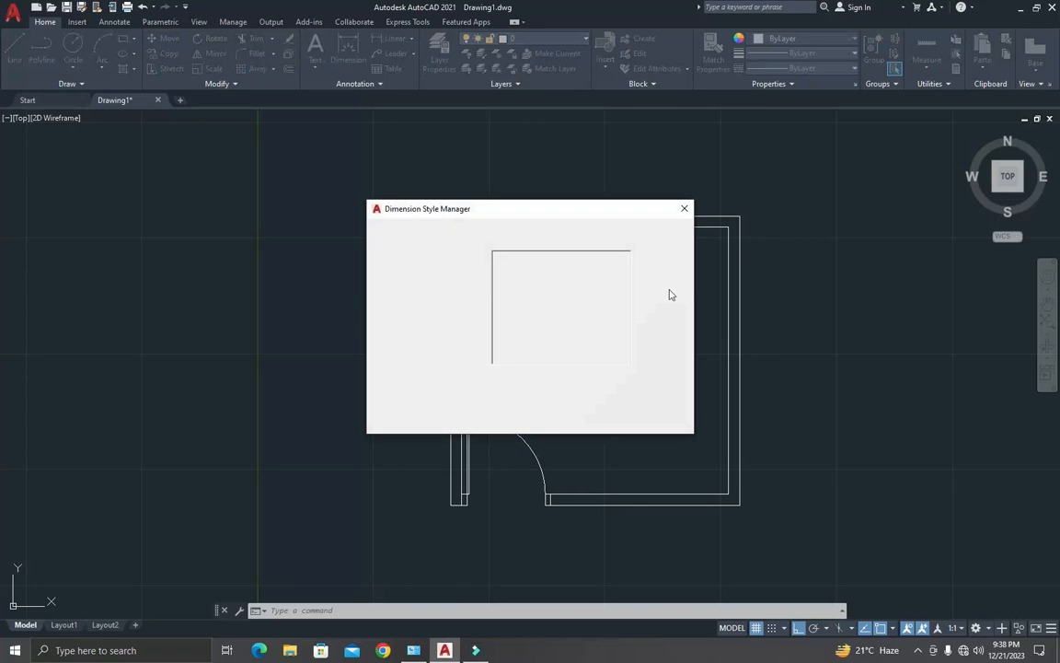
{"action": "left_click", "coordinate": [662, 296]}
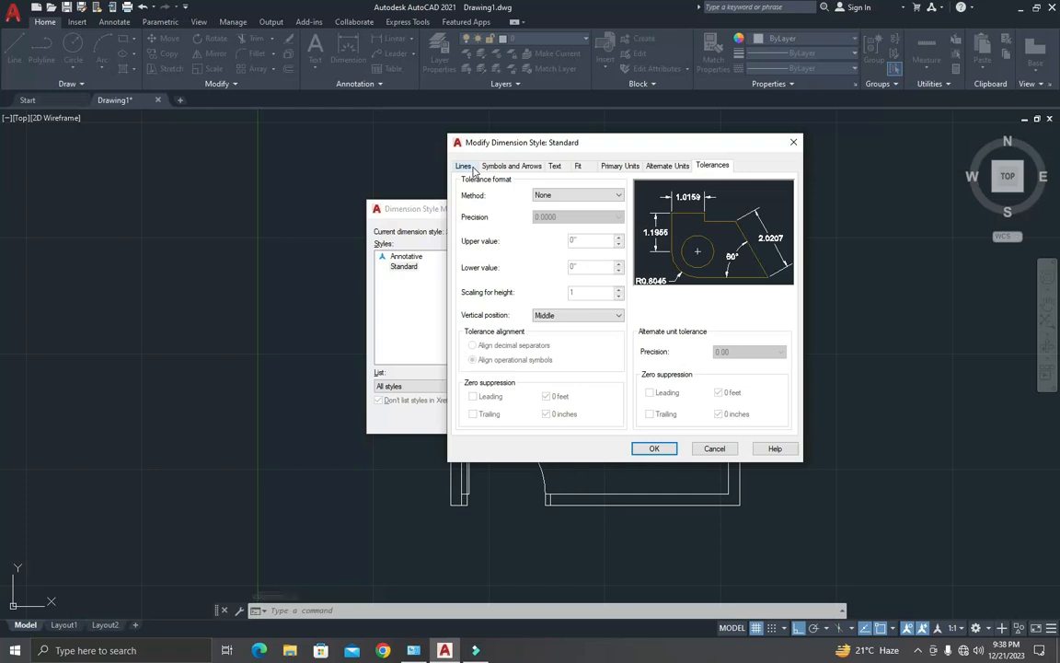
{"action": "left_click", "coordinate": [464, 167]}
{"action": "left_click", "coordinate": [523, 166]}
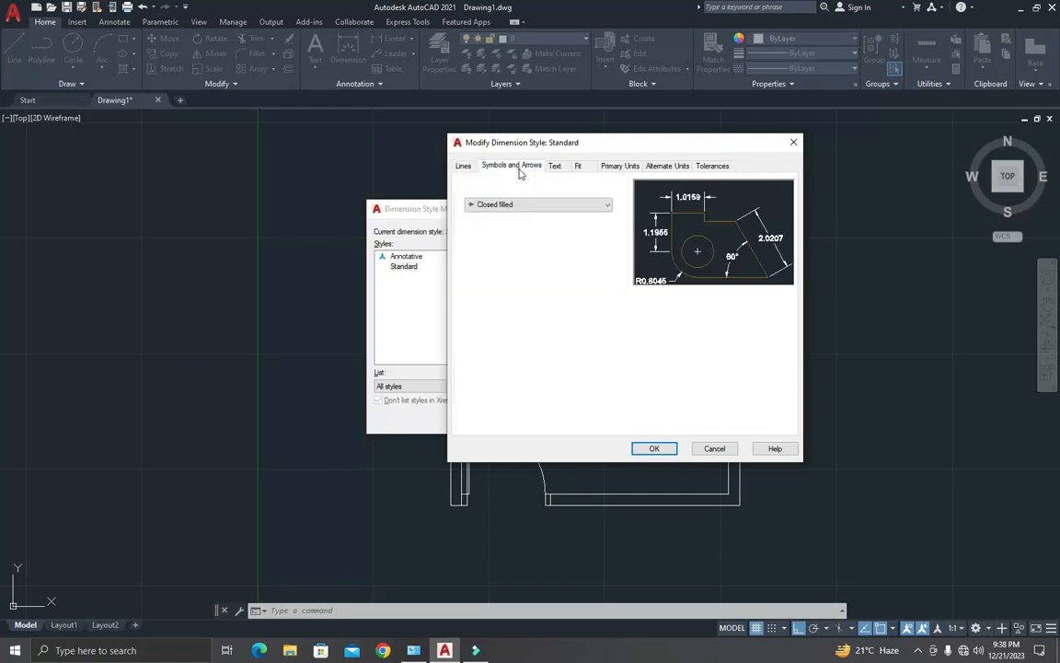
{"action": "left_click", "coordinate": [499, 205]}
{"action": "left_click", "coordinate": [499, 204]}
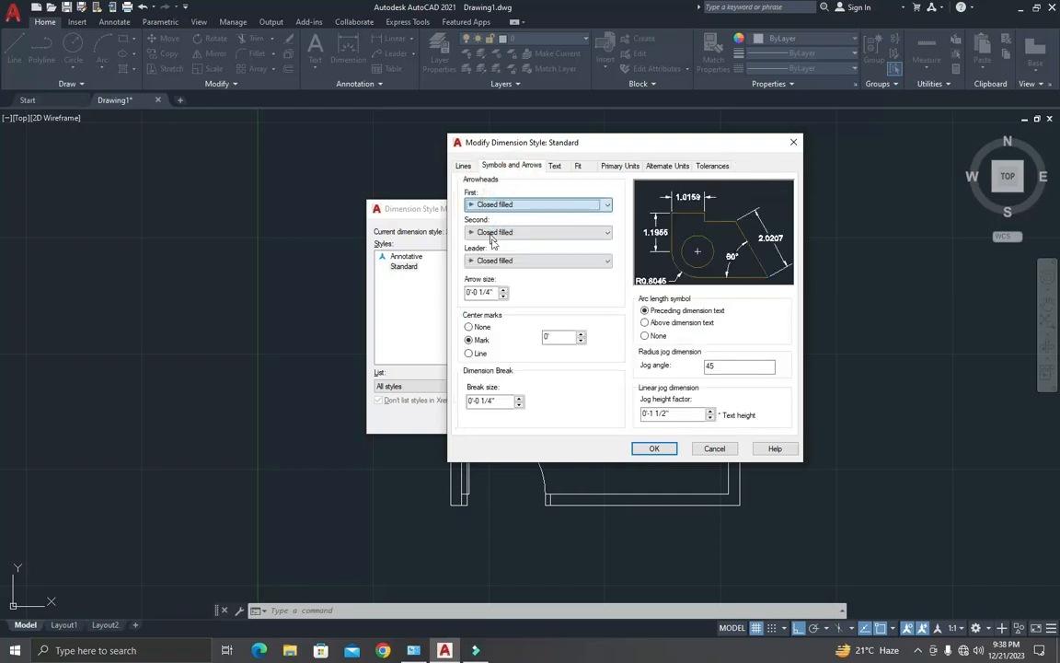
{"action": "left_click", "coordinate": [488, 203]}
{"action": "left_click", "coordinate": [494, 218]}
{"action": "left_click", "coordinate": [502, 207]}
{"action": "left_click", "coordinate": [514, 216]}
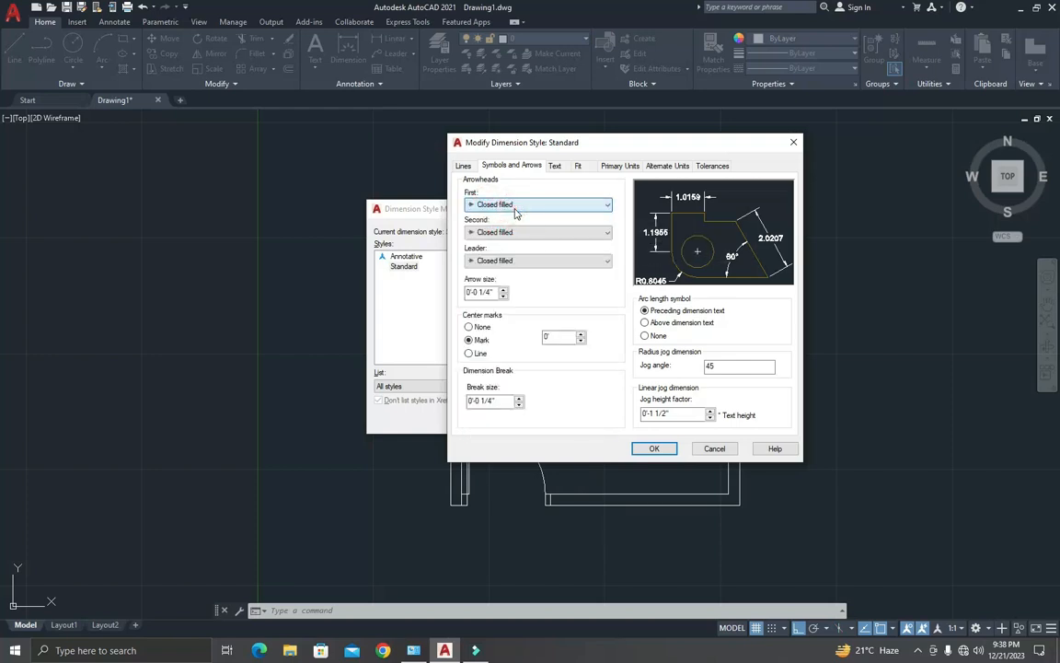
{"action": "left_click", "coordinate": [499, 205]}
{"action": "left_click", "coordinate": [500, 262]}
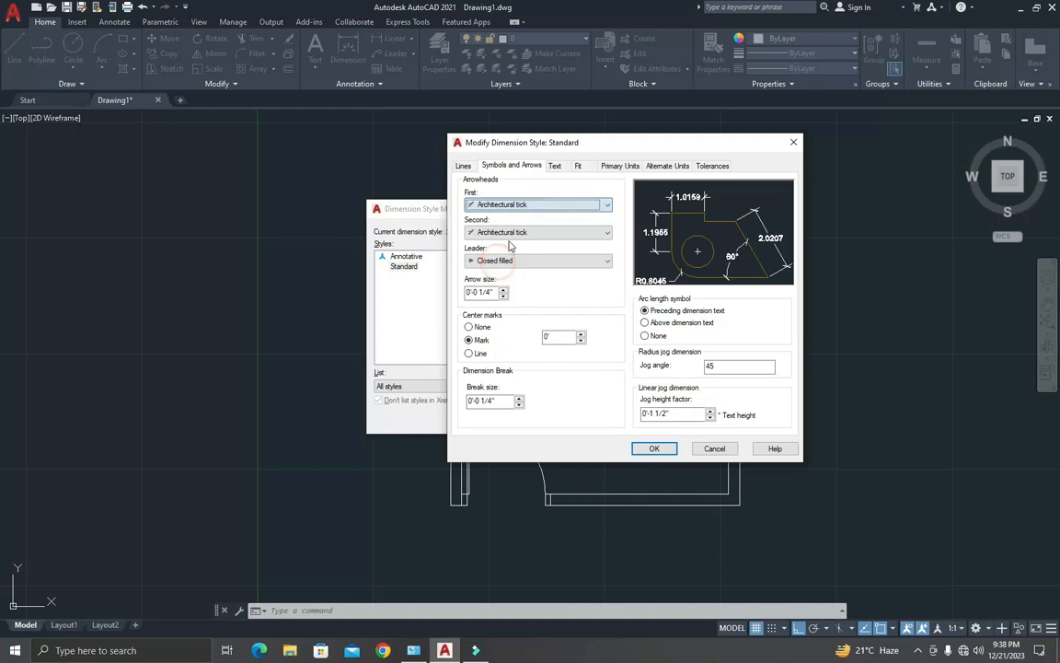
Step: Set the dimension style's arrow size to 4" and change its text height
{"action": "left_click", "coordinate": [503, 289]}
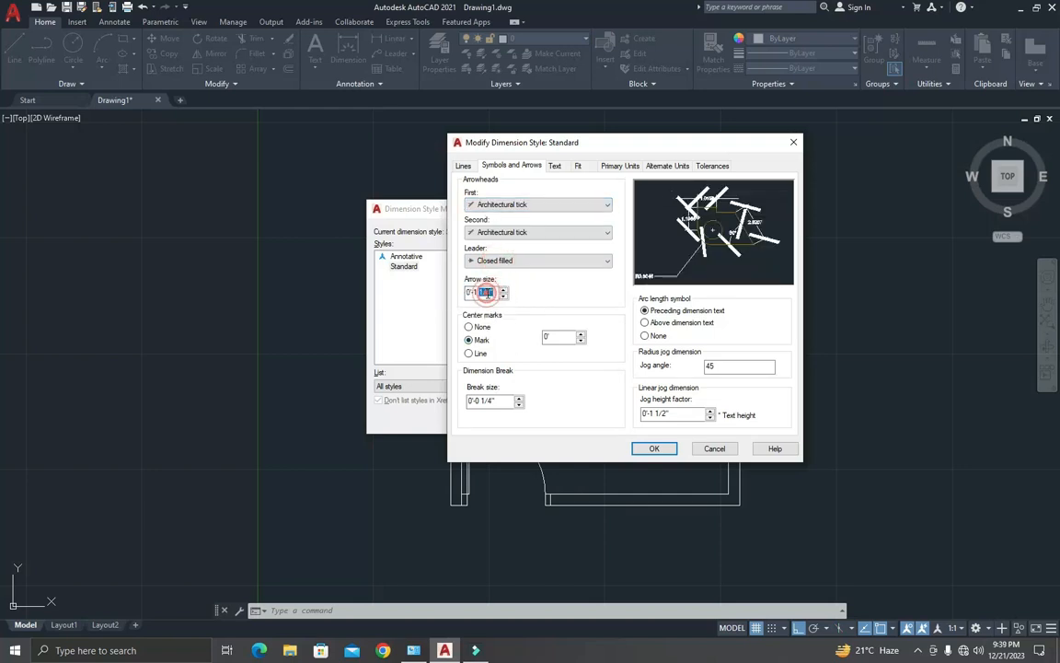
{"action": "double_click", "coordinate": [477, 292]}
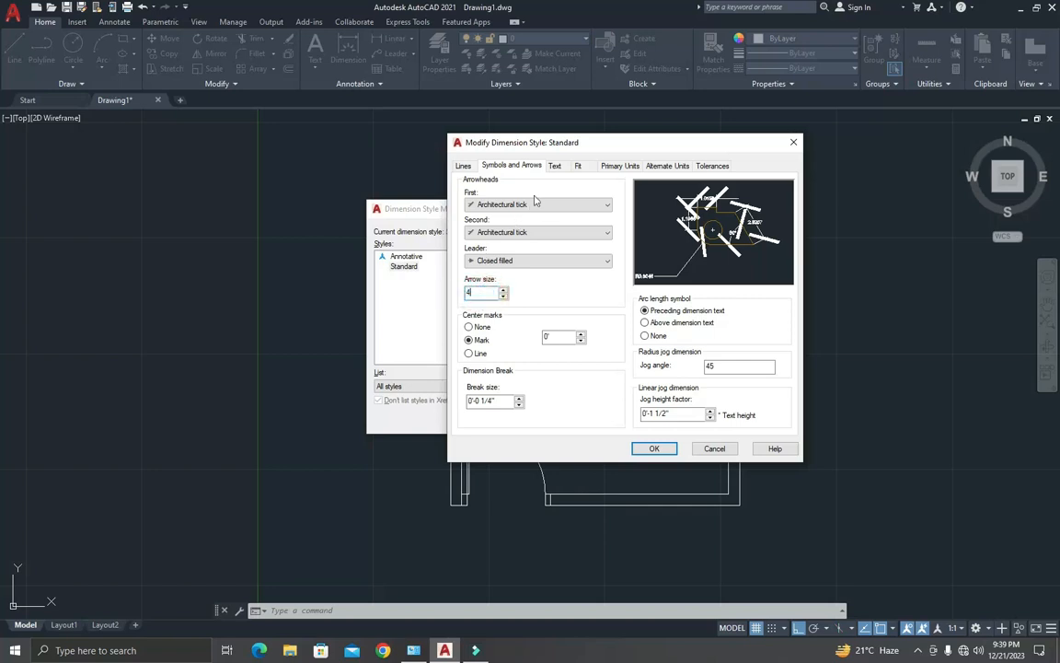
{"action": "left_click", "coordinate": [555, 166]}
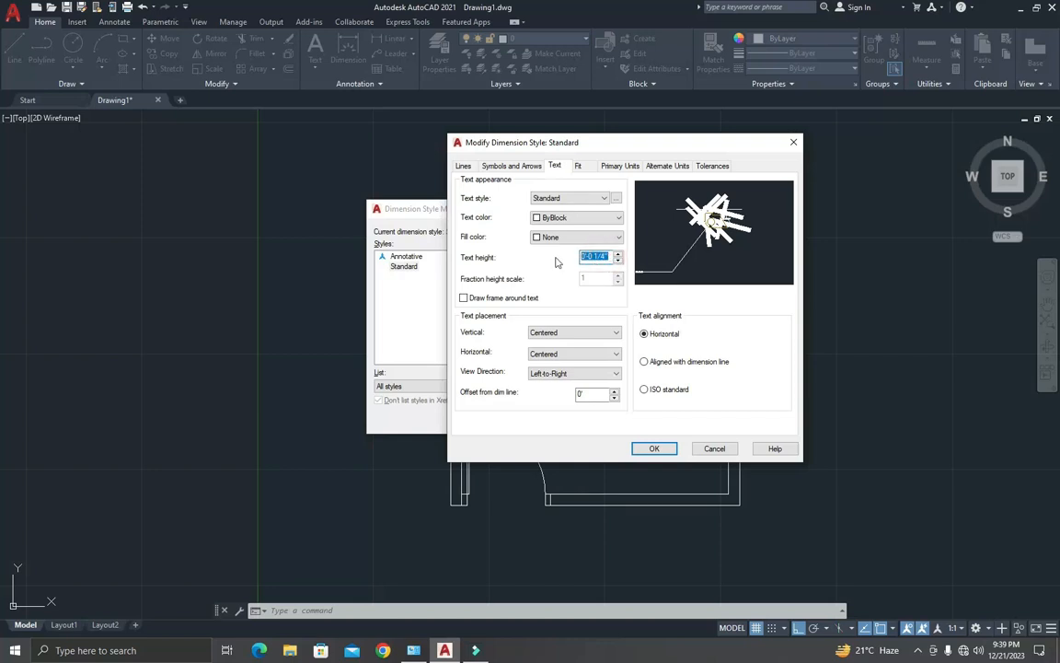
Step: Set the primary units to Architectural with 0'-0" precision, then apply the dimension style and close the style manager
{"action": "left_click", "coordinate": [618, 166]}
{"action": "left_click", "coordinate": [607, 192]}
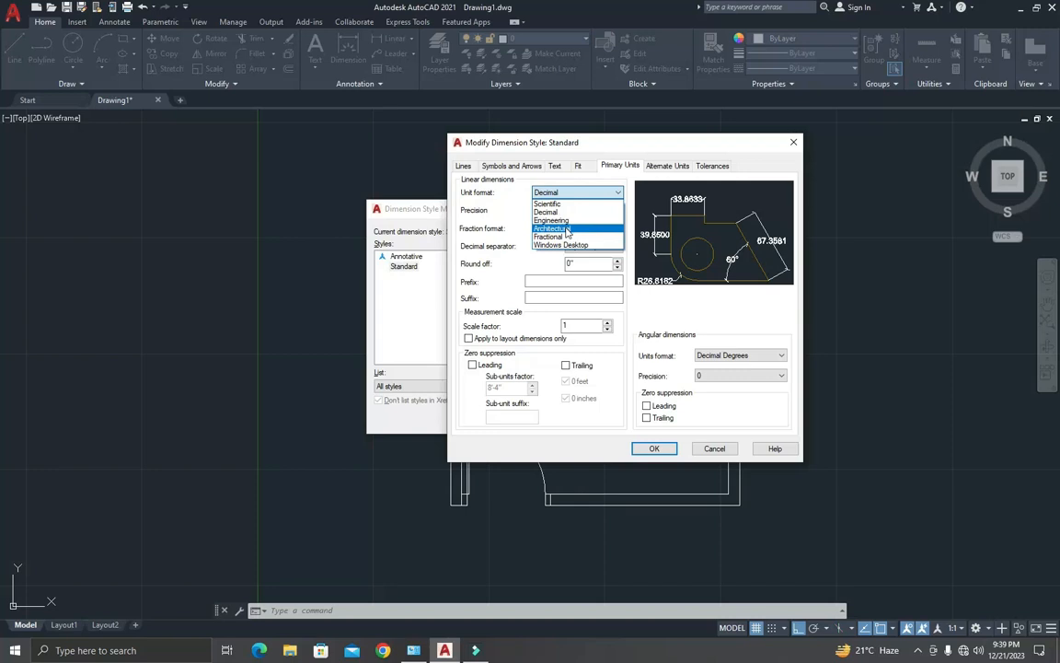
{"action": "left_click", "coordinate": [566, 229]}
{"action": "left_click", "coordinate": [561, 211]}
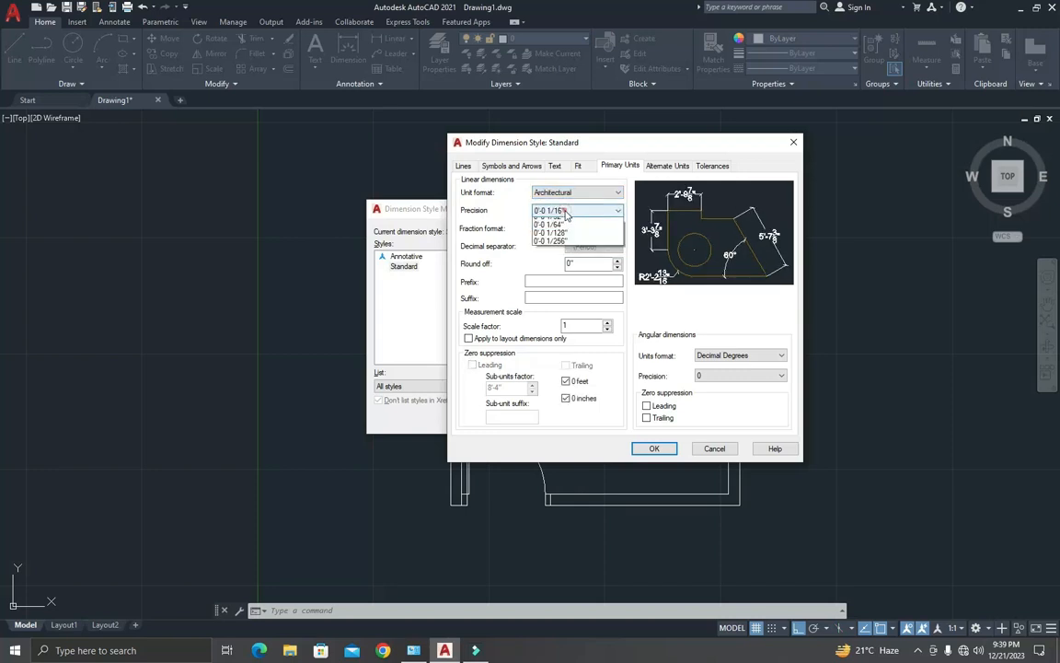
{"action": "left_click", "coordinate": [544, 222]}
{"action": "left_click", "coordinate": [654, 448]}
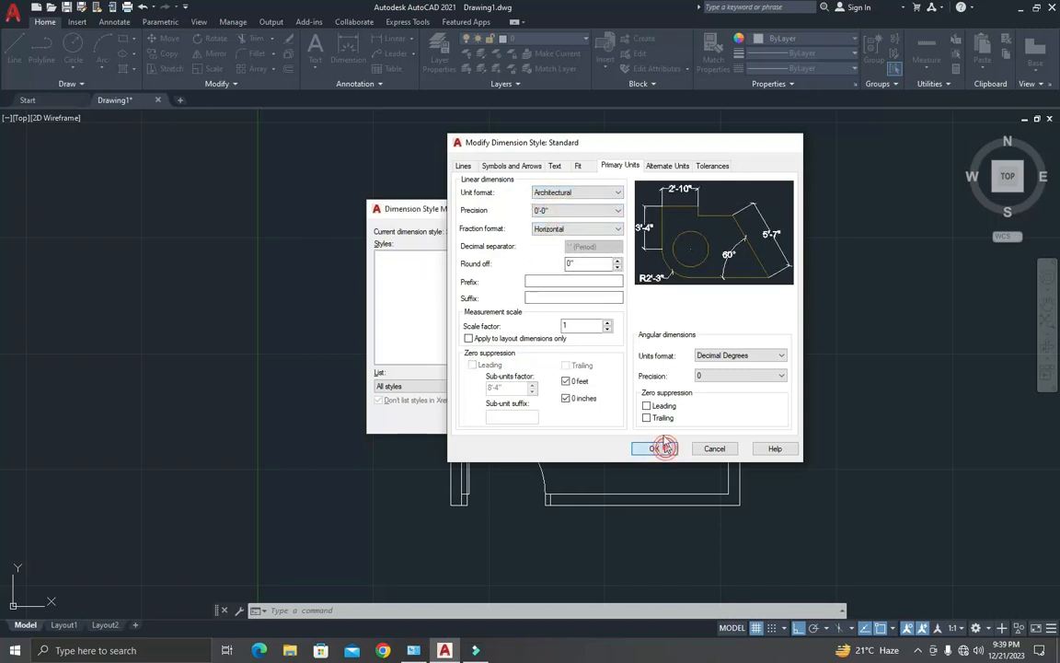
{"action": "left_click", "coordinate": [608, 420]}
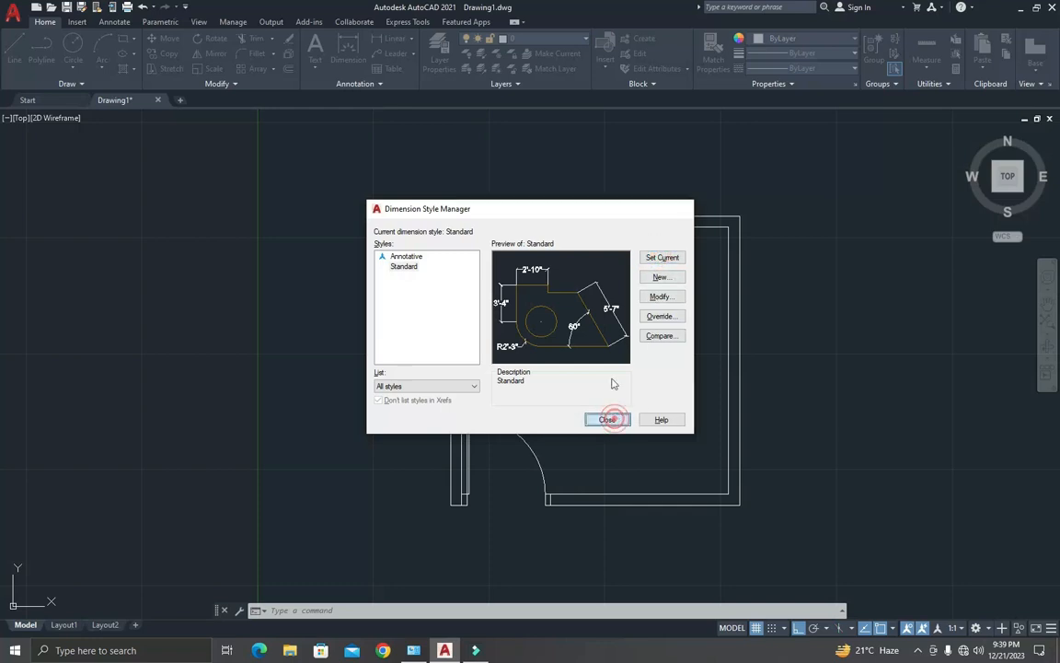
{"action": "key", "text": "Escape"}
{"action": "key", "text": "Escape"}
{"action": "key", "text": "Escape"}
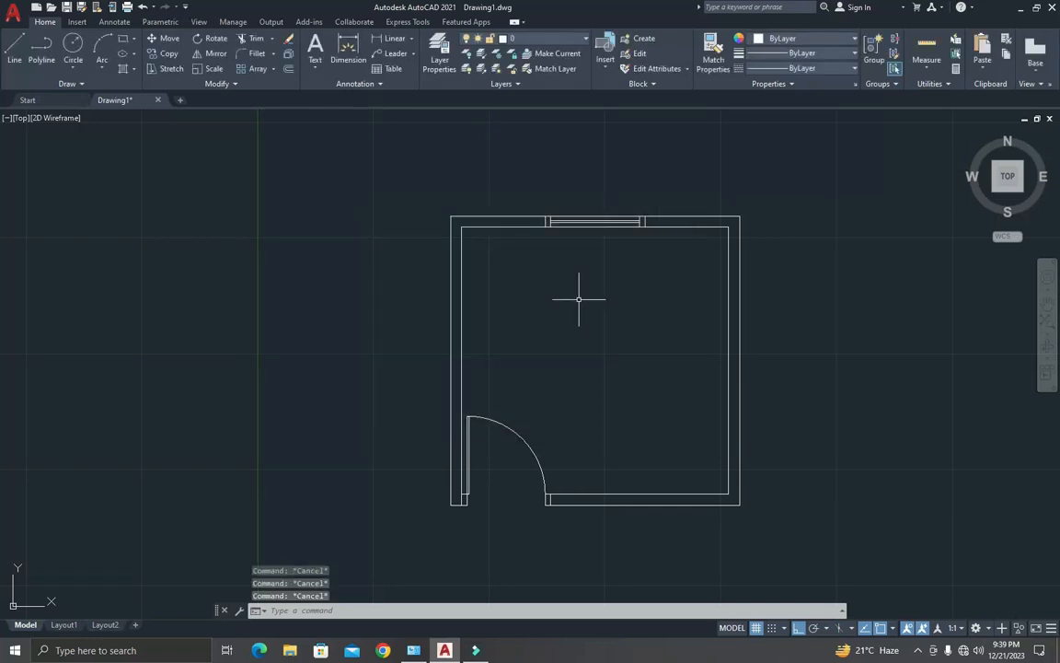
Step: Add a linear dimension above the top wall between the room's two outer top corners
{"action": "type", "text": "dli"}
{"action": "key", "text": "Return"}
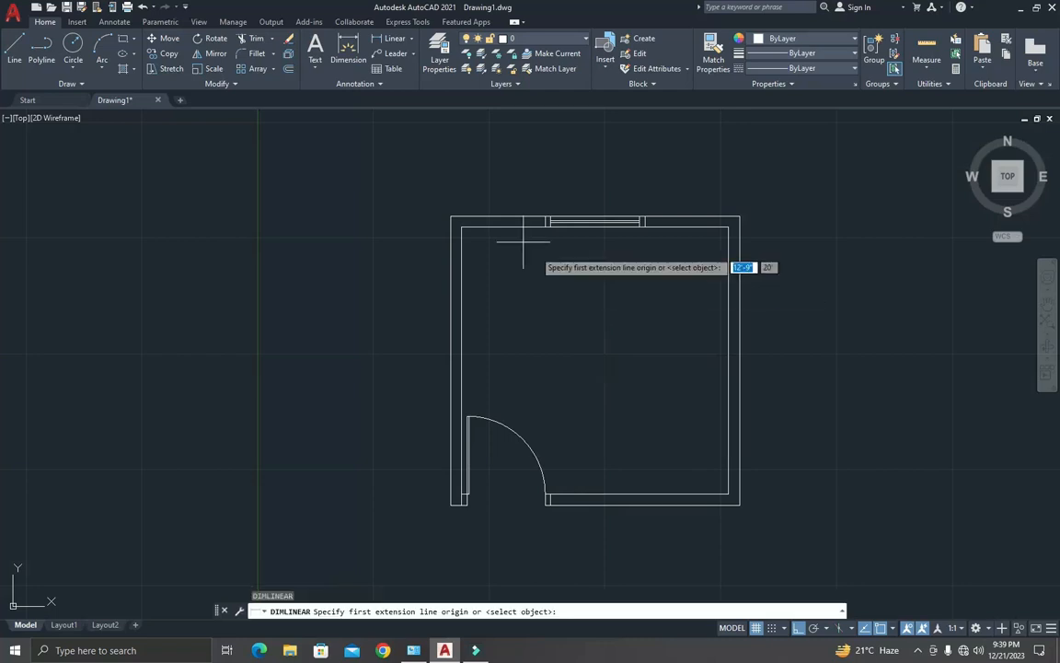
{"action": "left_click", "coordinate": [452, 216]}
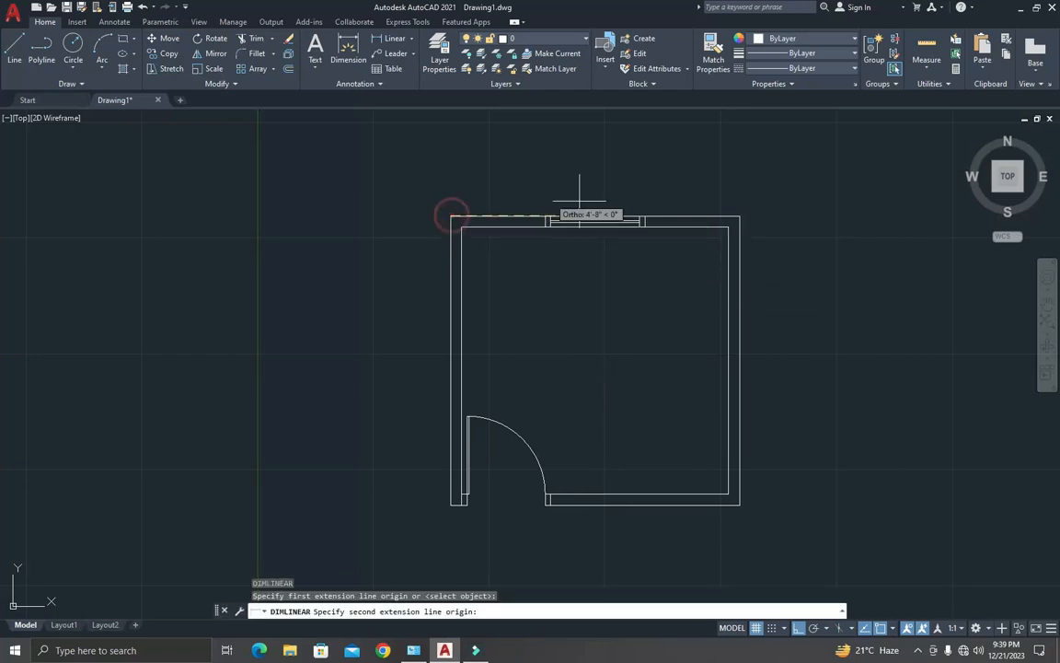
{"action": "left_click", "coordinate": [739, 215]}
{"action": "left_click", "coordinate": [741, 192]}
{"action": "scroll", "coordinate": [707, 230], "scroll_direction": "up", "scroll_amount": 4}
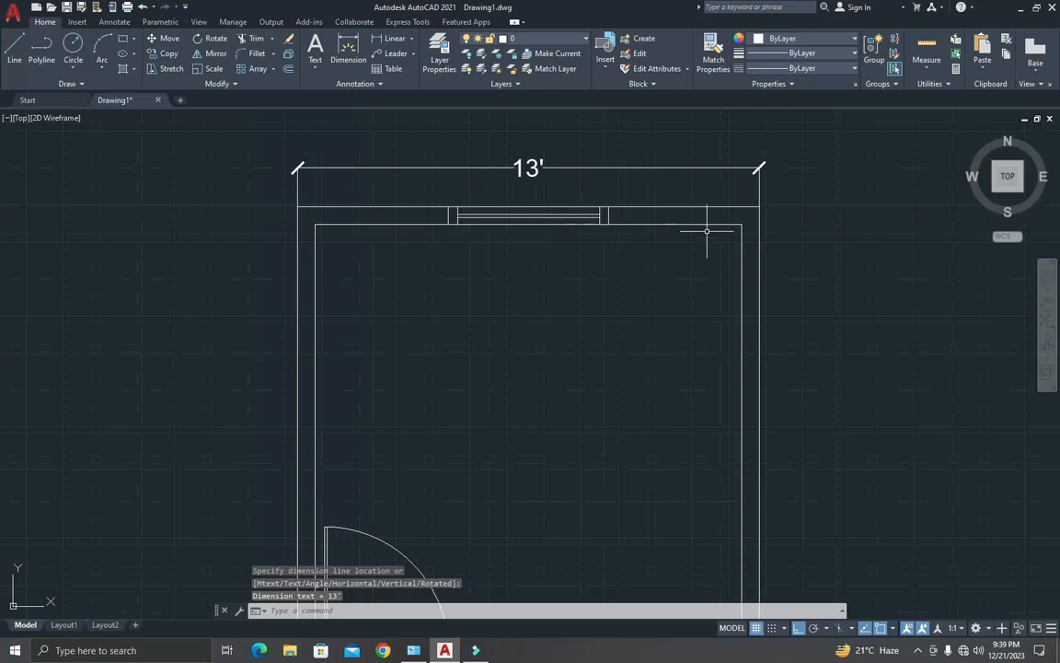
{"action": "scroll", "coordinate": [707, 230], "scroll_direction": "down", "scroll_amount": 2}
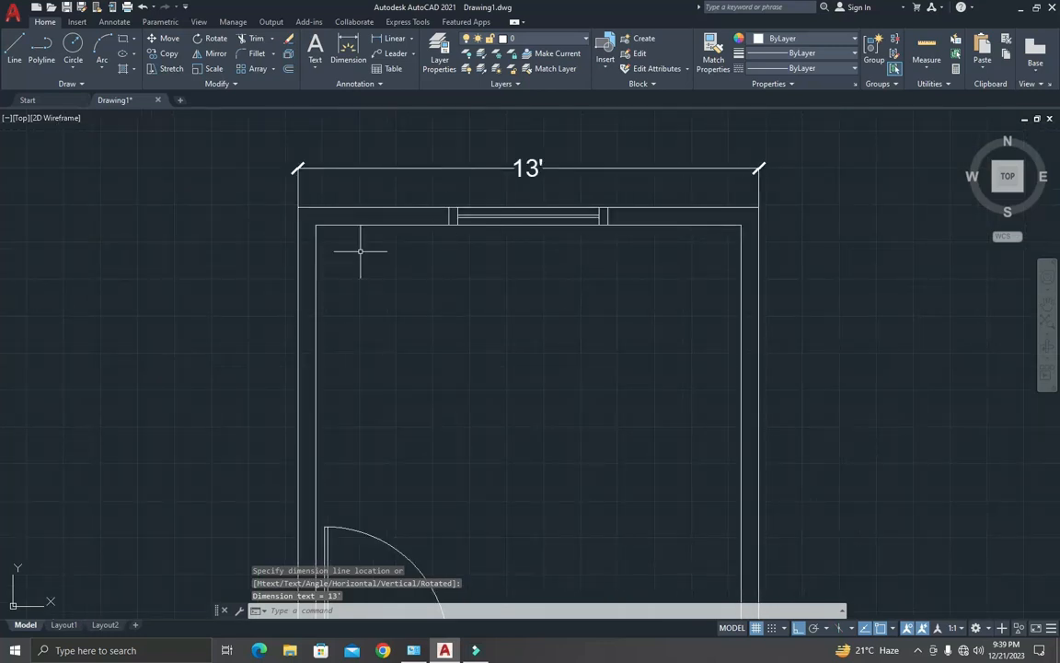
Step: Add a linear dimension inside the room, just below the top wall, between the two inner top corners
{"action": "key", "text": "Return"}
{"action": "left_click", "coordinate": [316, 225]}
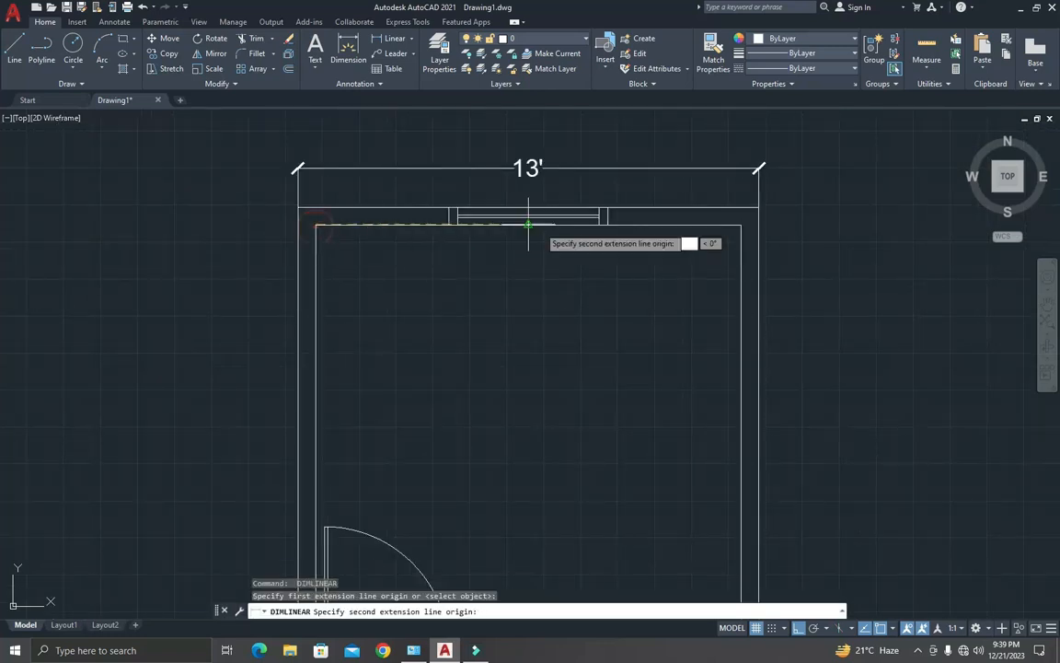
{"action": "left_click", "coordinate": [742, 225]}
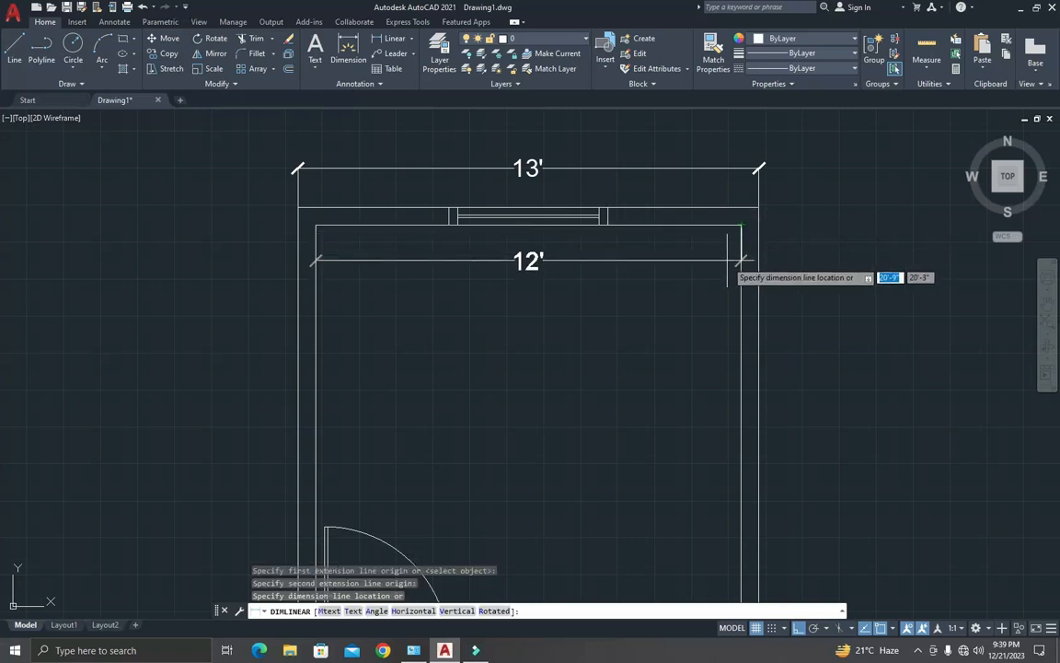
{"action": "left_click", "coordinate": [727, 261]}
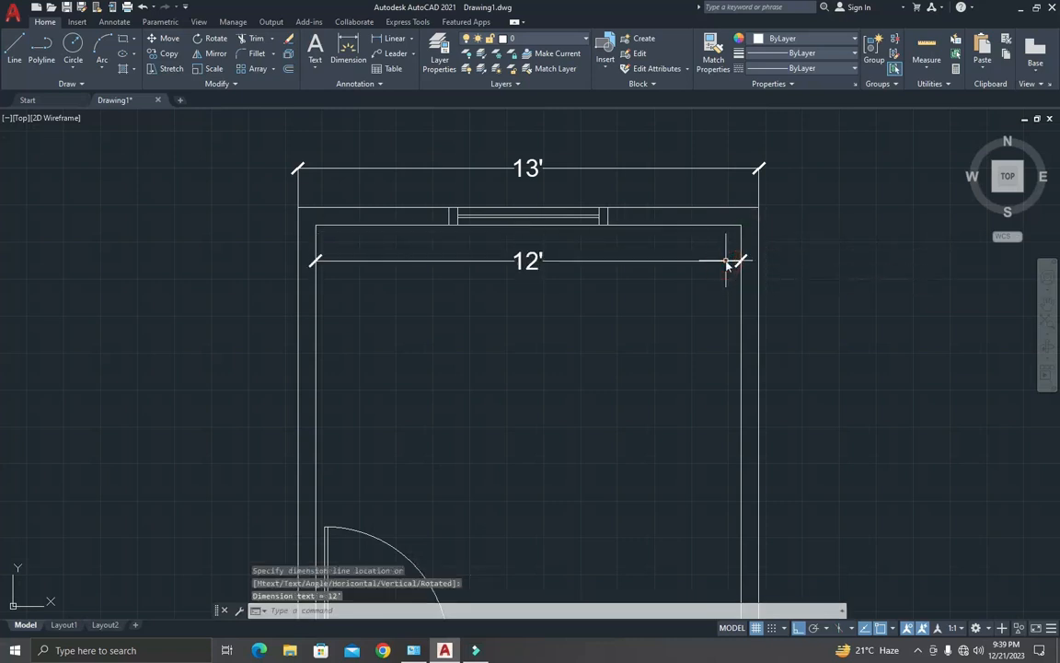
{"action": "scroll", "coordinate": [748, 267], "scroll_direction": "down", "scroll_amount": 4}
{"action": "scroll", "coordinate": [752, 344], "scroll_direction": "up", "scroll_amount": 2}
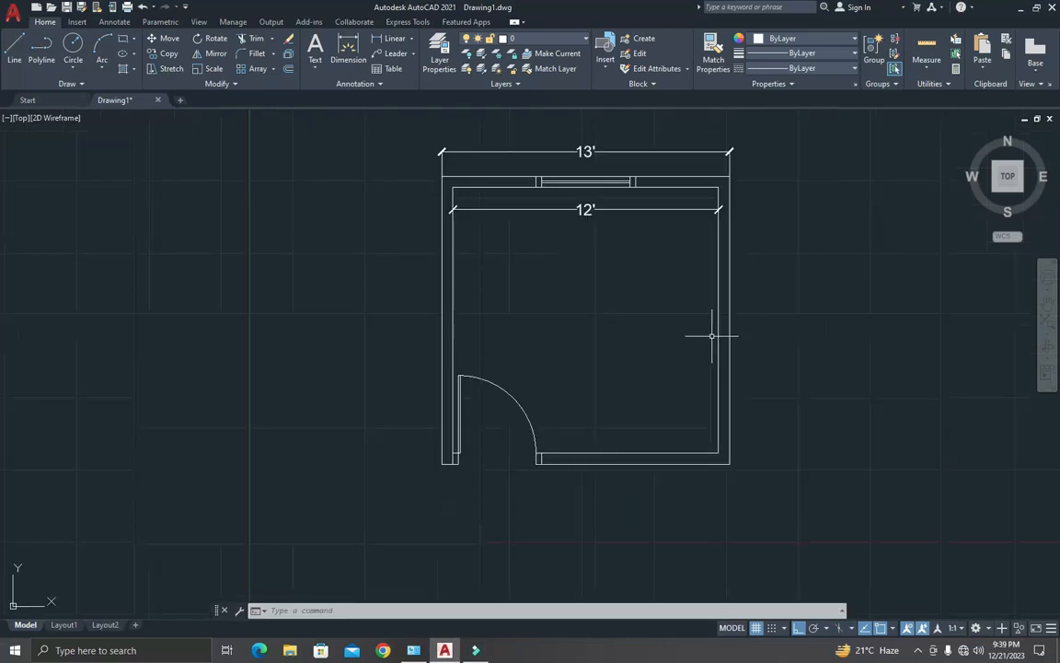
Step: Add a vertical linear dimension inside the room, beside the right wall, between its inner bottom and top corners
{"action": "key", "text": "space"}
{"action": "left_click", "coordinate": [717, 450]}
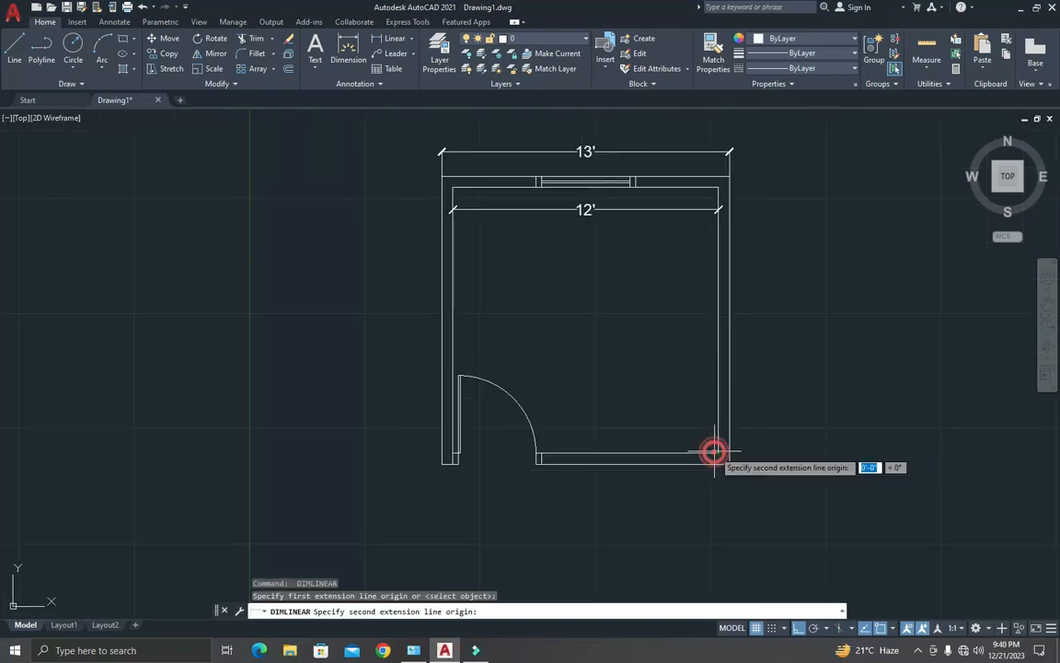
{"action": "left_click", "coordinate": [718, 452]}
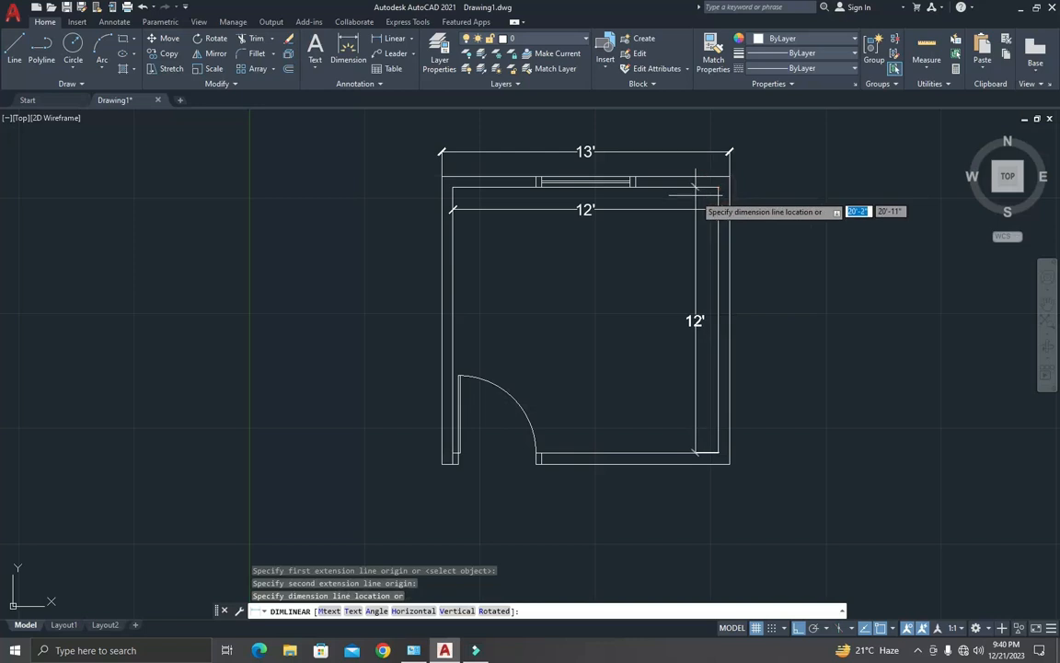
{"action": "left_click", "coordinate": [696, 218]}
{"action": "scroll", "coordinate": [704, 215], "scroll_direction": "up", "scroll_amount": 2}
{"action": "scroll", "coordinate": [704, 214], "scroll_direction": "down", "scroll_amount": 2}
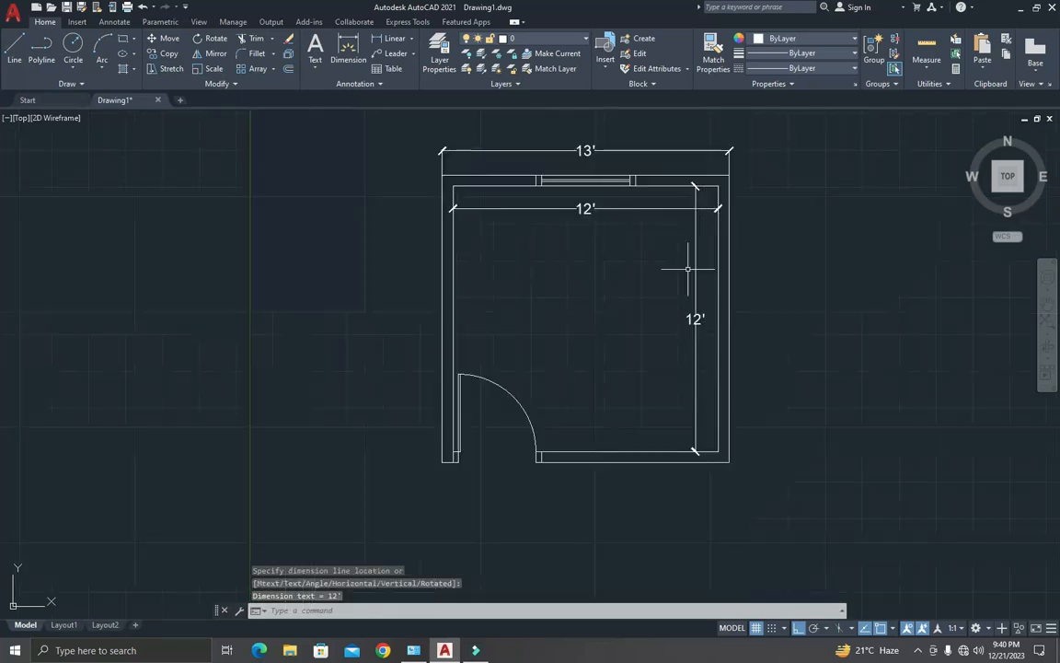
Step: Add a horizontal linear dimension across the door opening, placed within the bottom wall's thickness between the two outer jamb corners
{"action": "scroll", "coordinate": [658, 279], "scroll_direction": "up", "scroll_amount": 2}
{"action": "scroll", "coordinate": [471, 343], "scroll_direction": "down", "scroll_amount": 2}
{"action": "scroll", "coordinate": [482, 452], "scroll_direction": "up", "scroll_amount": 6}
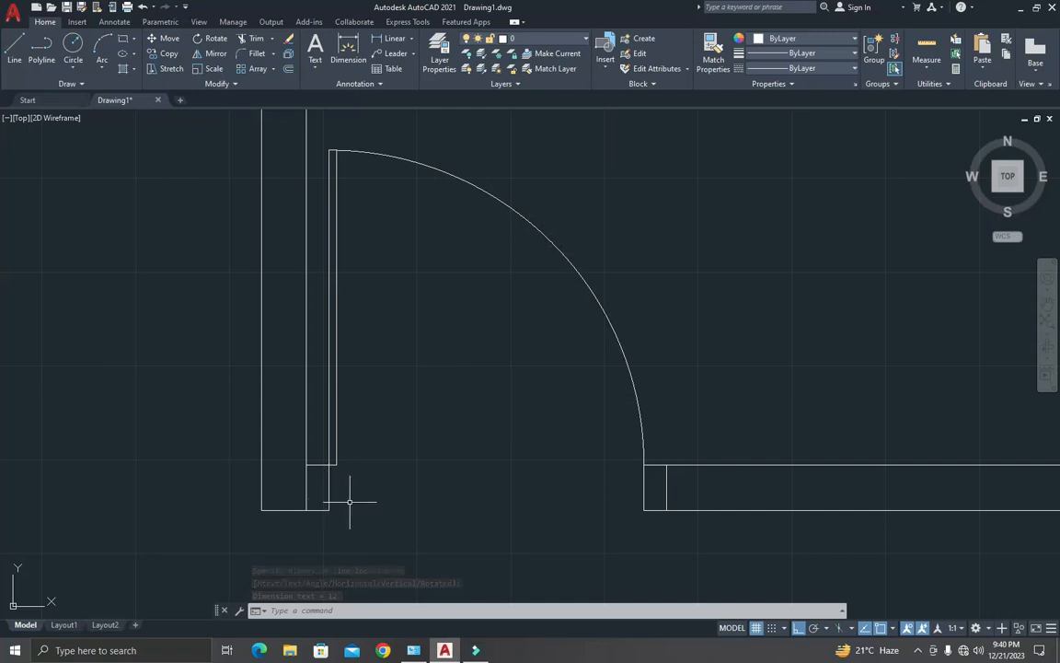
{"action": "key", "text": "Return"}
{"action": "left_click", "coordinate": [329, 508]}
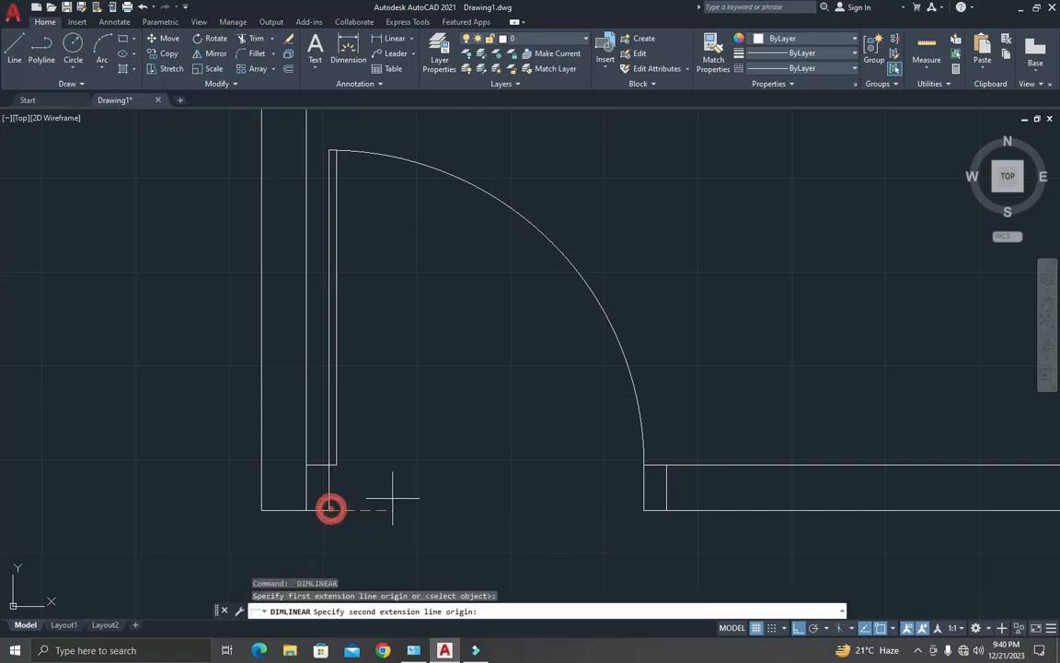
{"action": "left_click", "coordinate": [644, 509]}
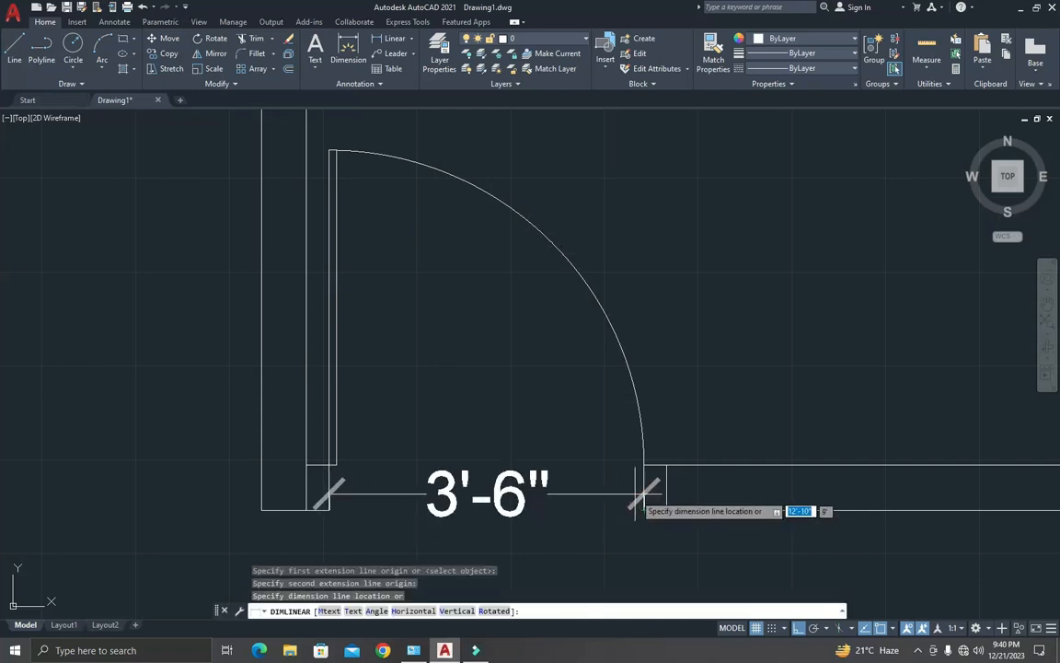
{"action": "left_click", "coordinate": [642, 500]}
{"action": "scroll", "coordinate": [641, 500], "scroll_direction": "down", "scroll_amount": 6}
{"action": "scroll", "coordinate": [691, 407], "scroll_direction": "down", "scroll_amount": 1}
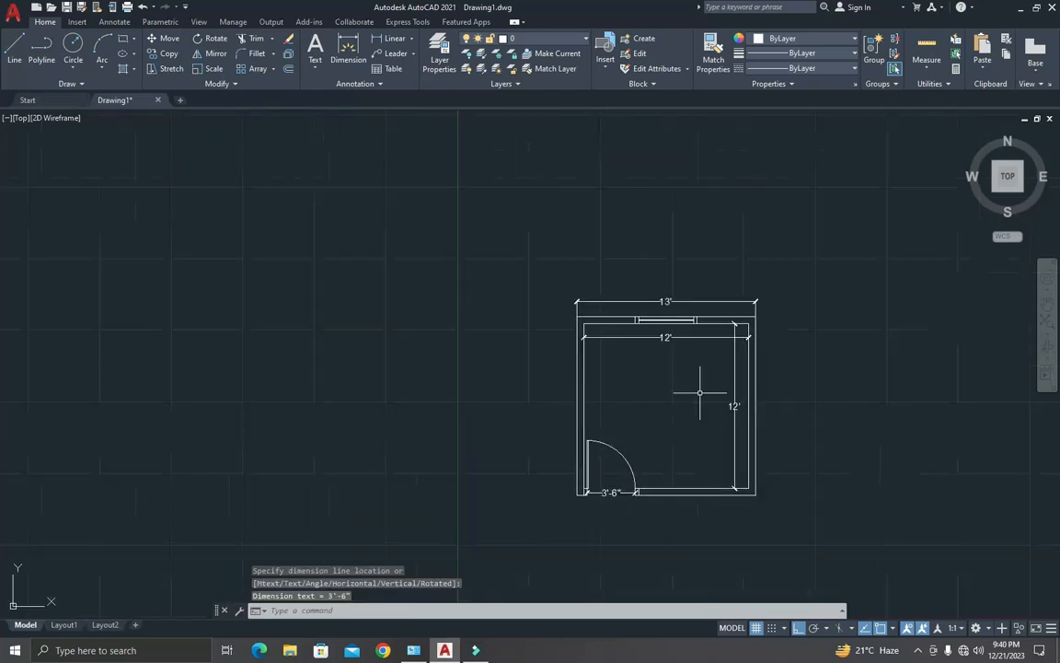
Step: Add a linear dimension for the window's width along the top wall's outer face, placed just below the overall dimension
{"action": "scroll", "coordinate": [681, 307], "scroll_direction": "up", "scroll_amount": 5}
{"action": "scroll", "coordinate": [556, 328], "scroll_direction": "up", "scroll_amount": 3}
{"action": "key", "text": "space"}
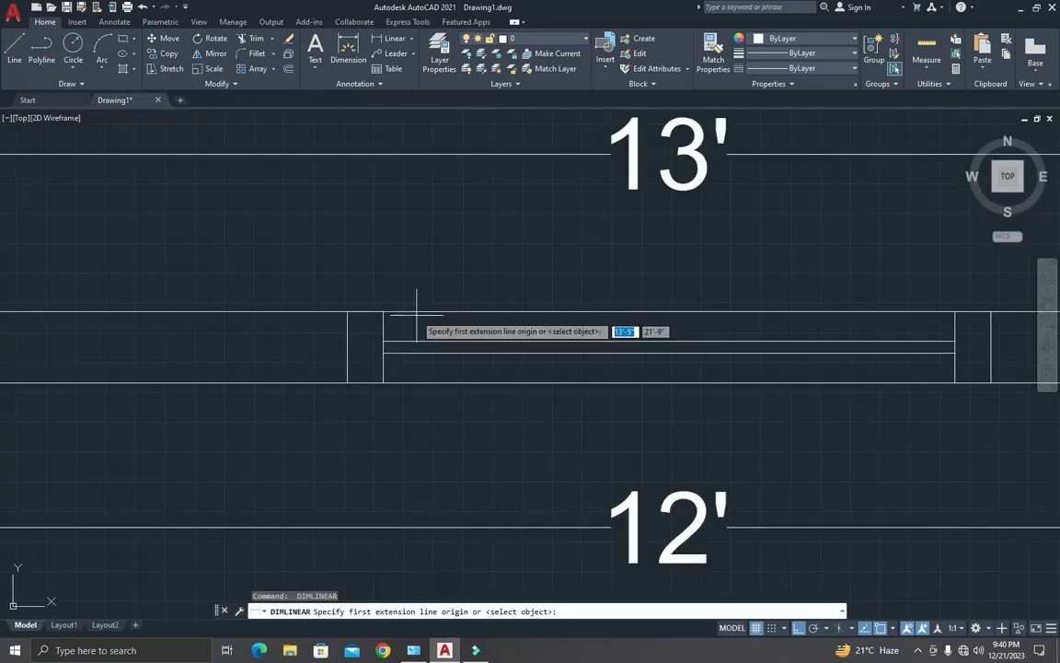
{"action": "left_click", "coordinate": [384, 311]}
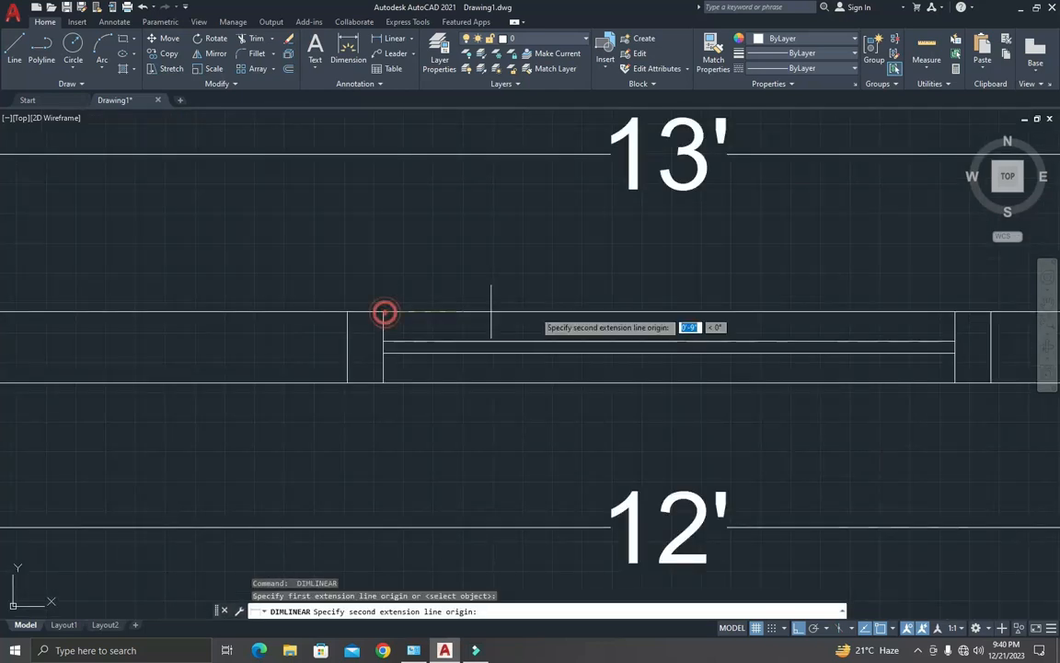
{"action": "left_click", "coordinate": [954, 311]}
{"action": "left_click", "coordinate": [943, 261]}
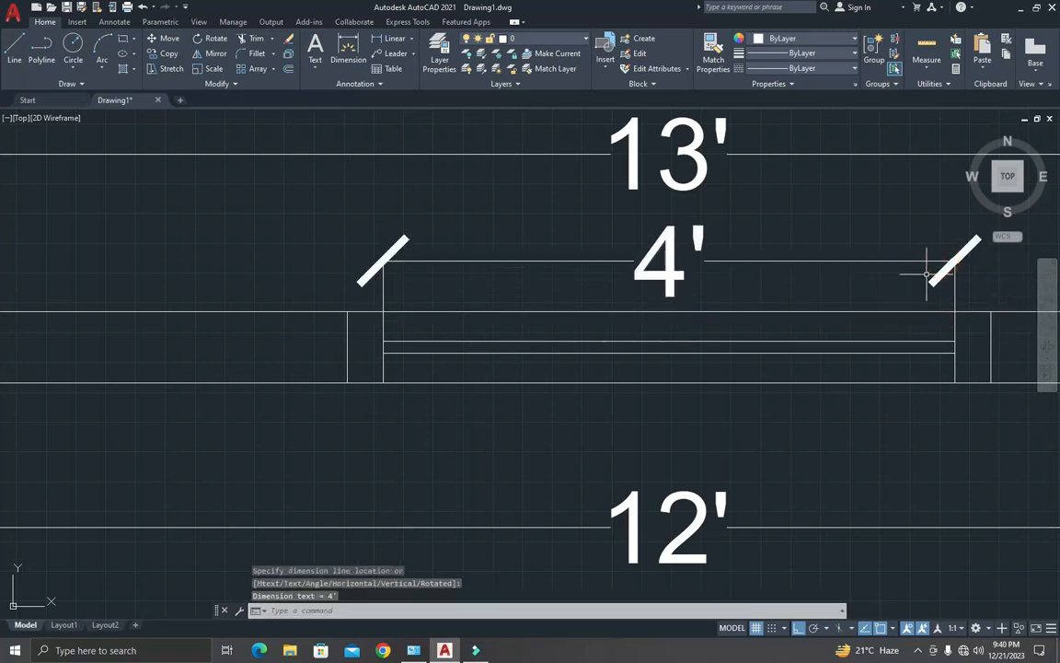
{"action": "scroll", "coordinate": [940, 274], "scroll_direction": "down", "scroll_amount": 10}
{"action": "scroll", "coordinate": [792, 415], "scroll_direction": "up", "scroll_amount": 2}
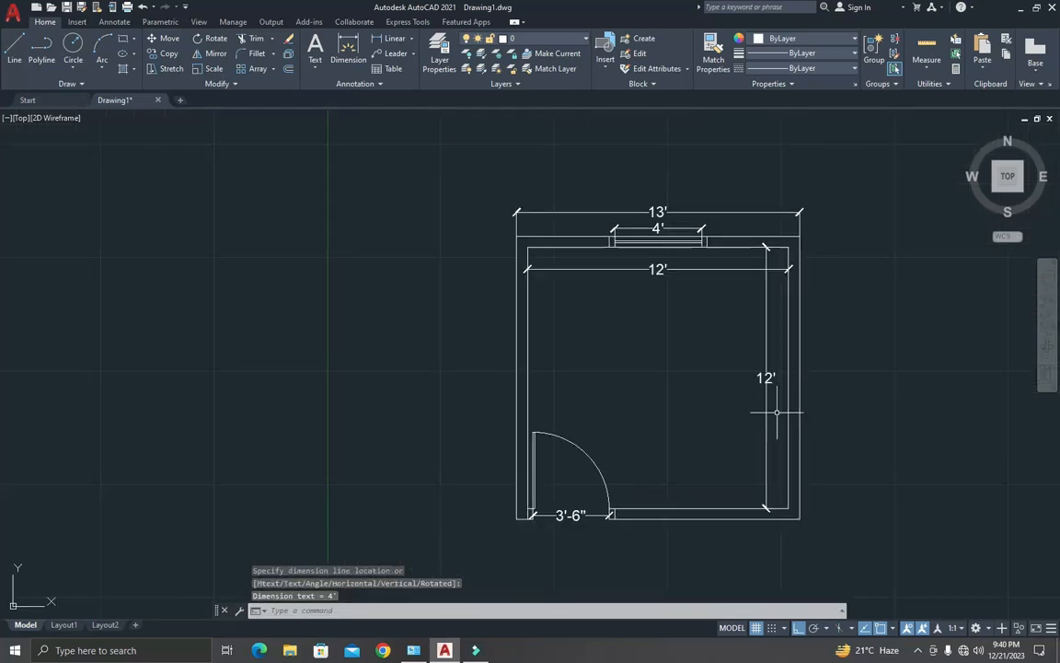
Step: Create a multiline text box near the middle of the room and enter the label BED ROOM
{"action": "scroll", "coordinate": [704, 336], "scroll_direction": "up", "scroll_amount": 2}
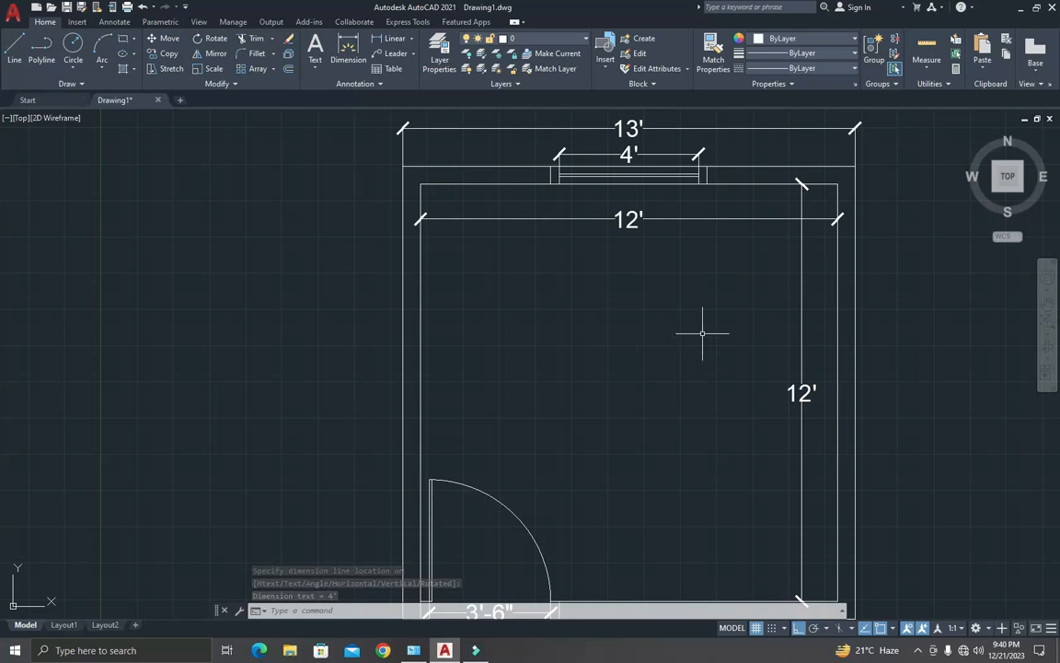
{"action": "scroll", "coordinate": [702, 333], "scroll_direction": "down", "scroll_amount": 3}
{"action": "scroll", "coordinate": [712, 362], "scroll_direction": "up", "scroll_amount": 1}
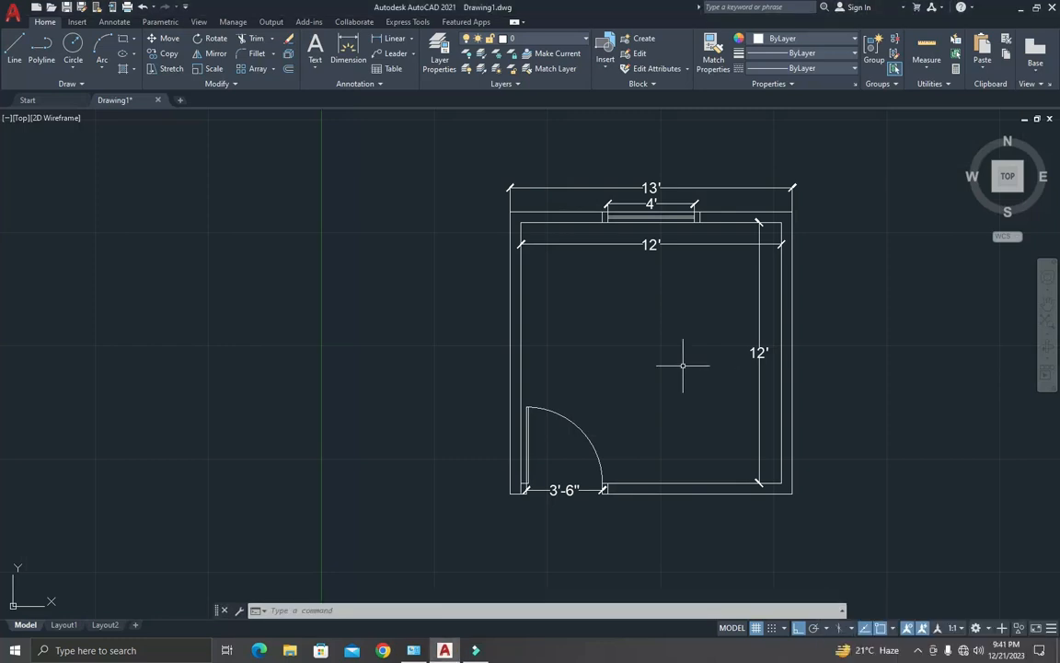
{"action": "scroll", "coordinate": [683, 363], "scroll_direction": "up", "scroll_amount": 2}
{"action": "type", "text": "t"}
{"action": "key", "text": "Return"}
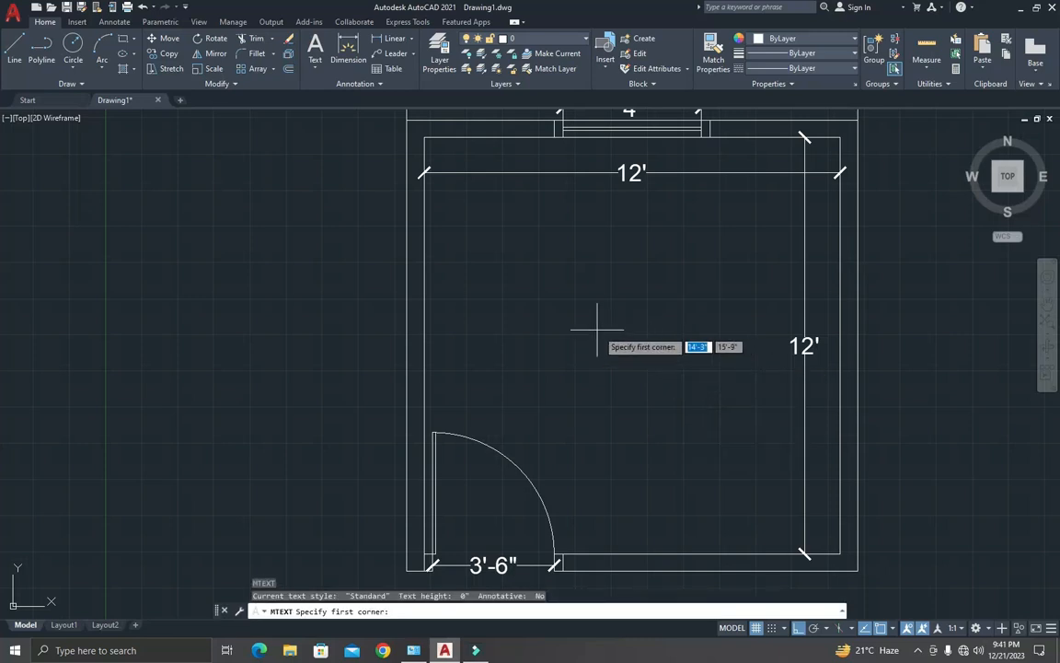
{"action": "left_click", "coordinate": [563, 307]}
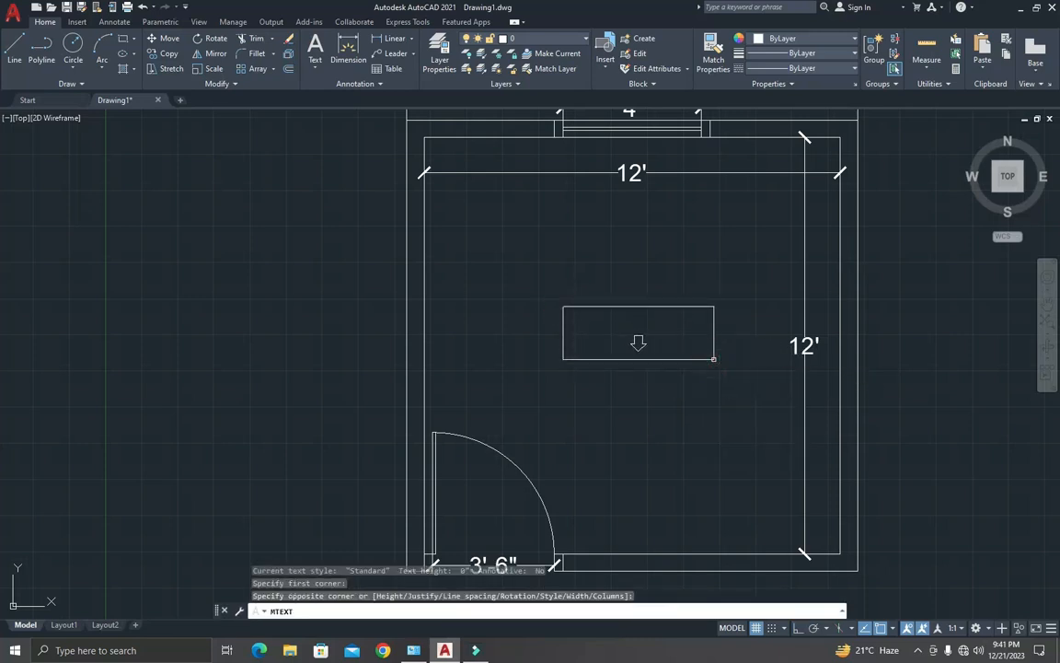
{"action": "left_click", "coordinate": [714, 359]}
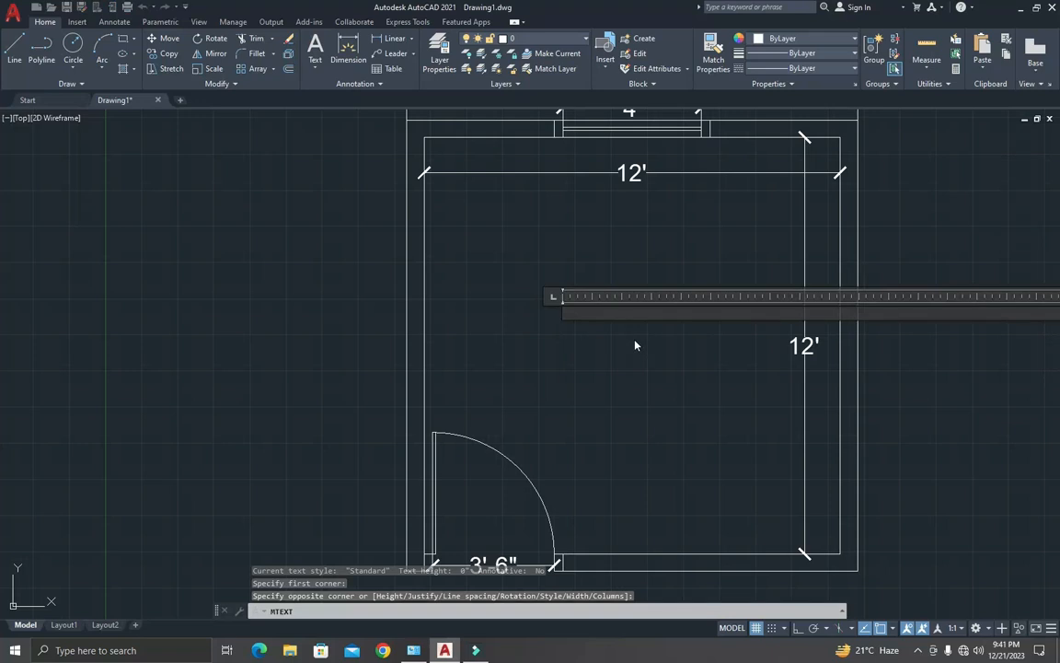
{"action": "type", "text": "e"}
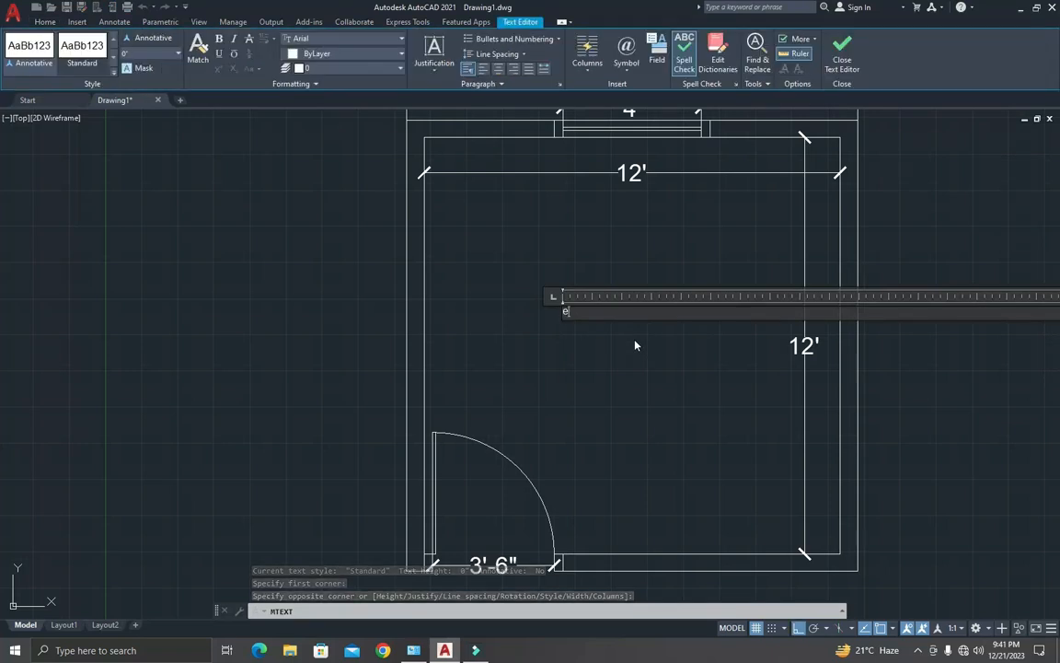
{"action": "key", "text": "BackSpace"}
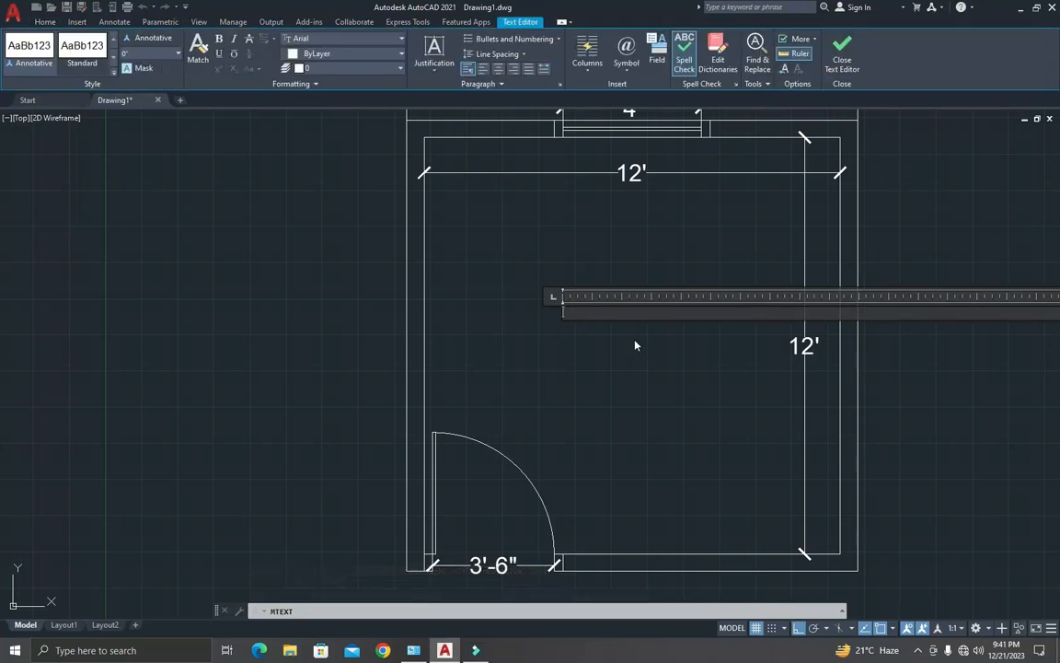
{"action": "type", "text": "BED ROOM"}
Step: Set the height of the whole BED ROOM label to 6" and finish editing the text
{"action": "left_click_drag", "start_coordinate": [618, 315], "coordinate": [545, 314]}
{"action": "left_click_drag", "start_coordinate": [133, 53], "coordinate": [100, 53]}
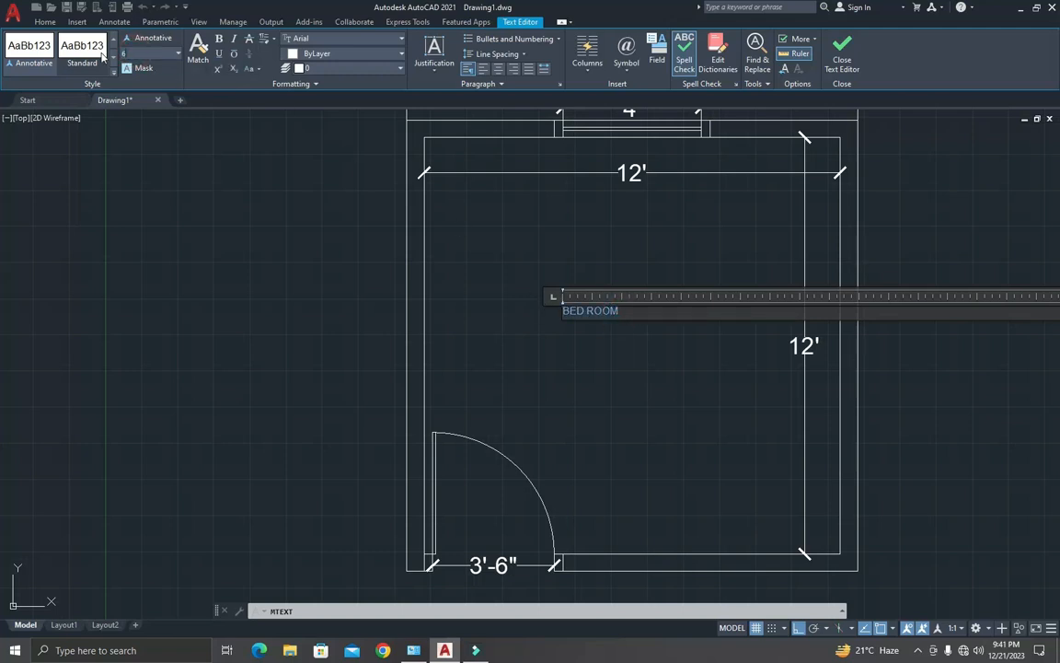
{"action": "key", "text": "Return"}
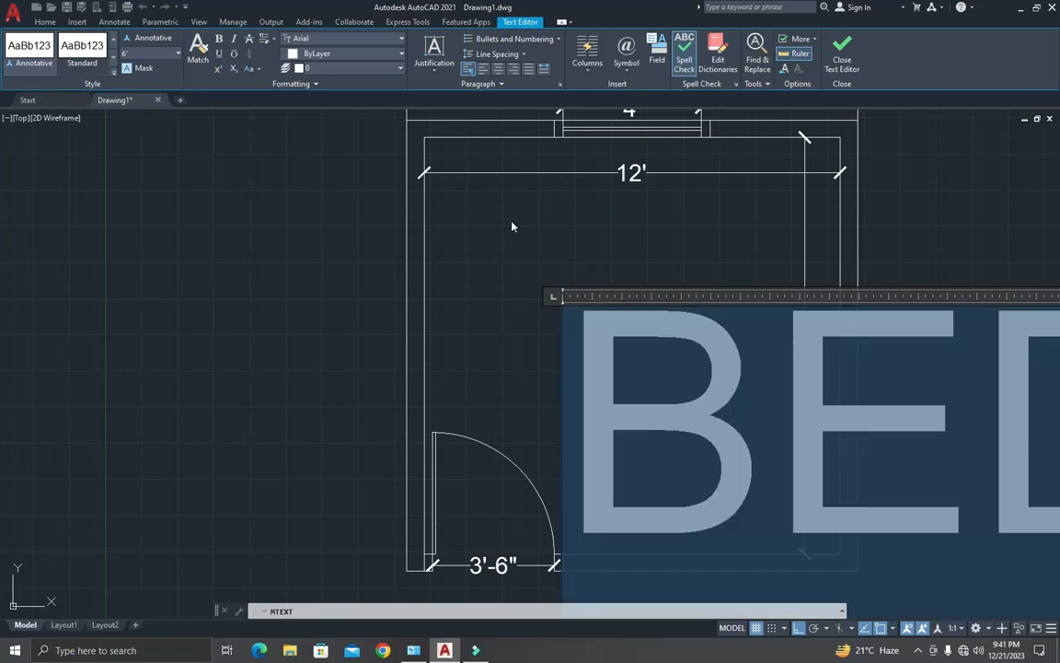
{"action": "left_click", "coordinate": [514, 278]}
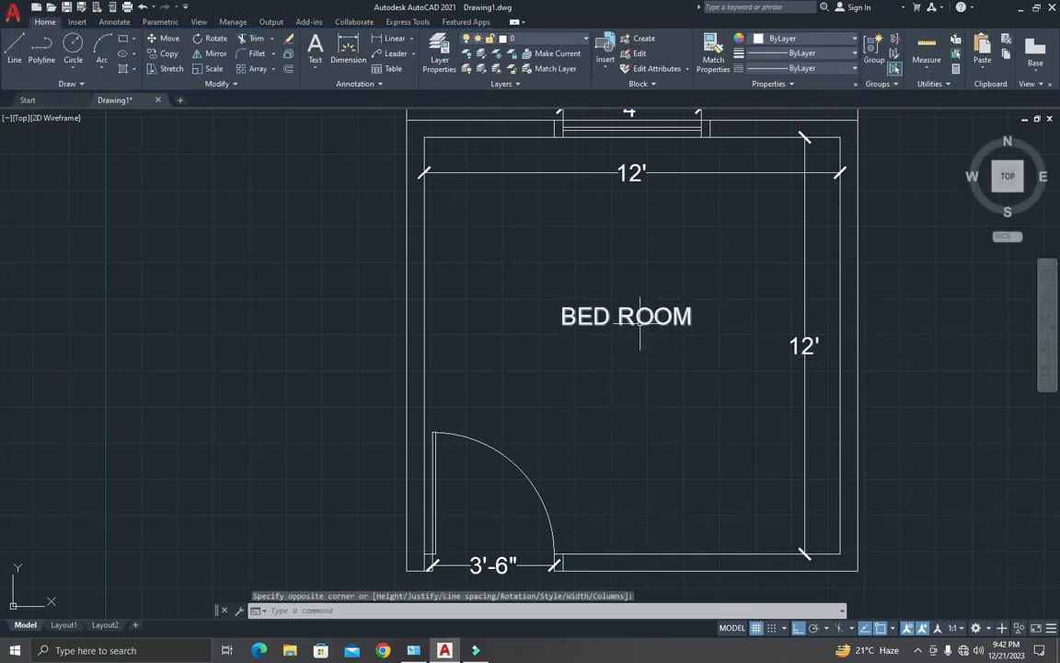
{"action": "scroll", "coordinate": [673, 331], "scroll_direction": "down", "scroll_amount": 3}
{"action": "scroll", "coordinate": [699, 343], "scroll_direction": "up", "scroll_amount": 3}
{"action": "scroll", "coordinate": [707, 344], "scroll_direction": "down", "scroll_amount": 3}
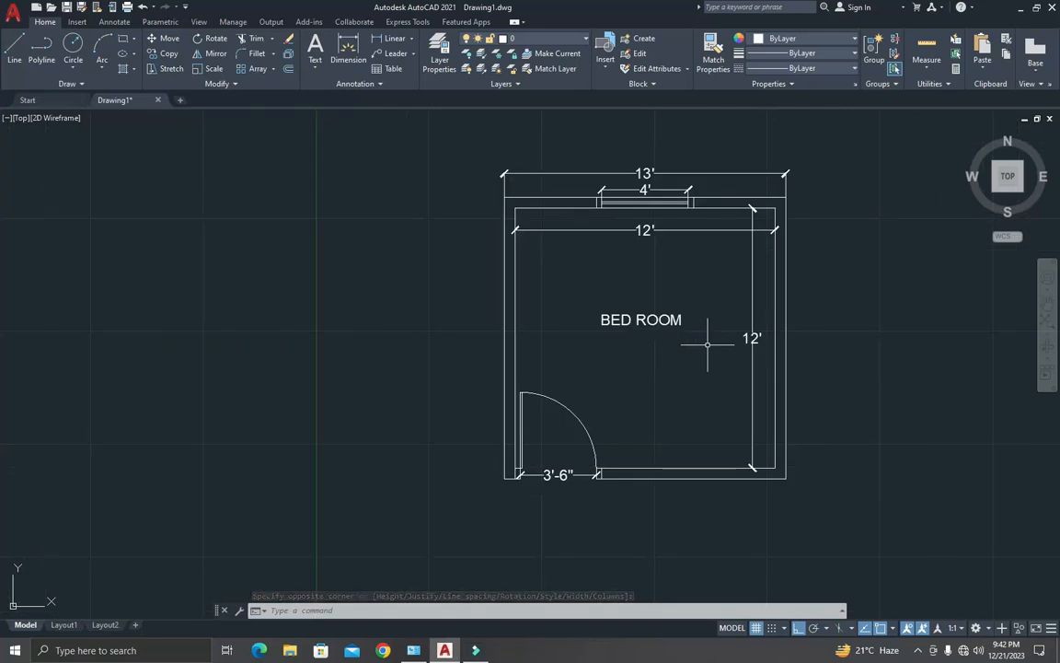